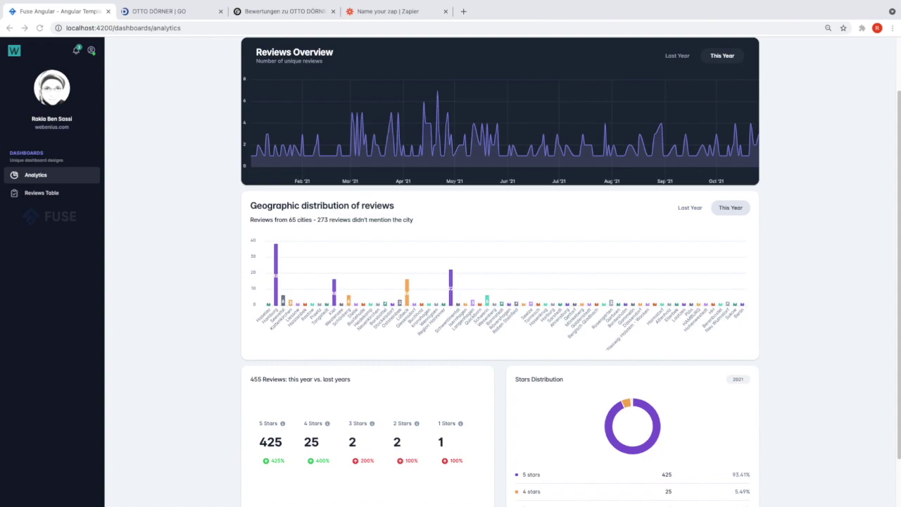
# Look through the OTTO DÖRNER GO landing page and the shop's customer reviews on Trusted Shops.
pyautogui.hotkey('ctrl', 'Tab')
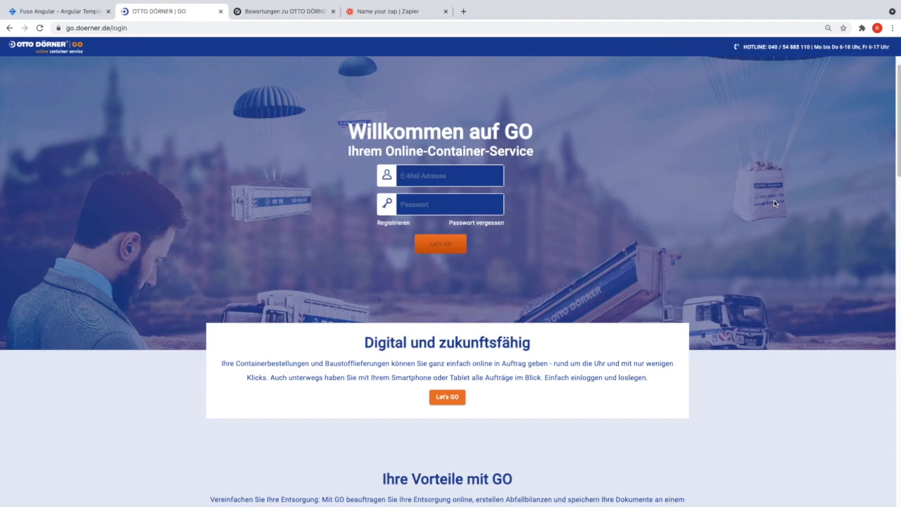
pyautogui.scroll(-3, 773, 204)
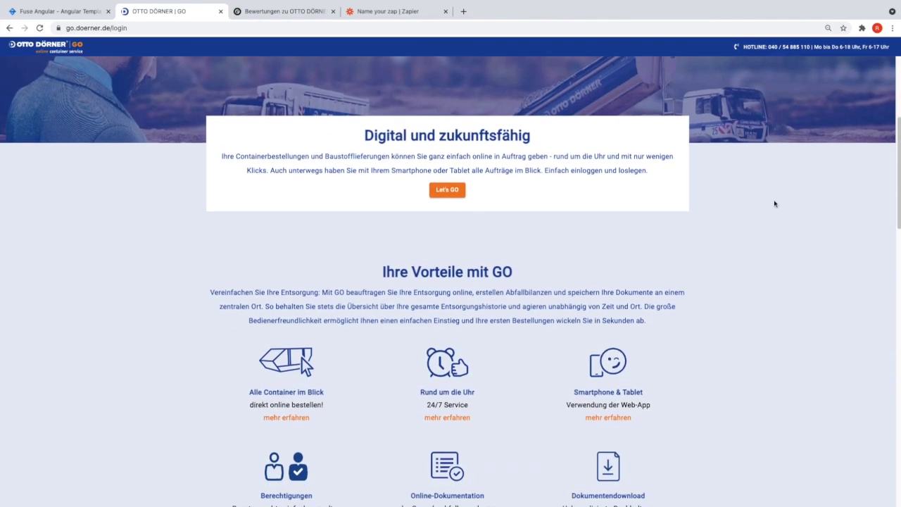
pyautogui.scroll(-2, 774, 203)
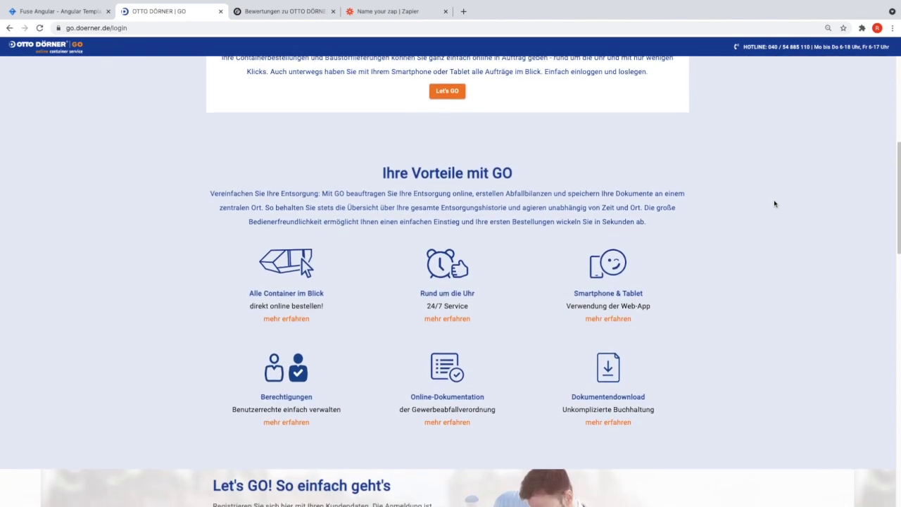
pyautogui.scroll(-3, 774, 203)
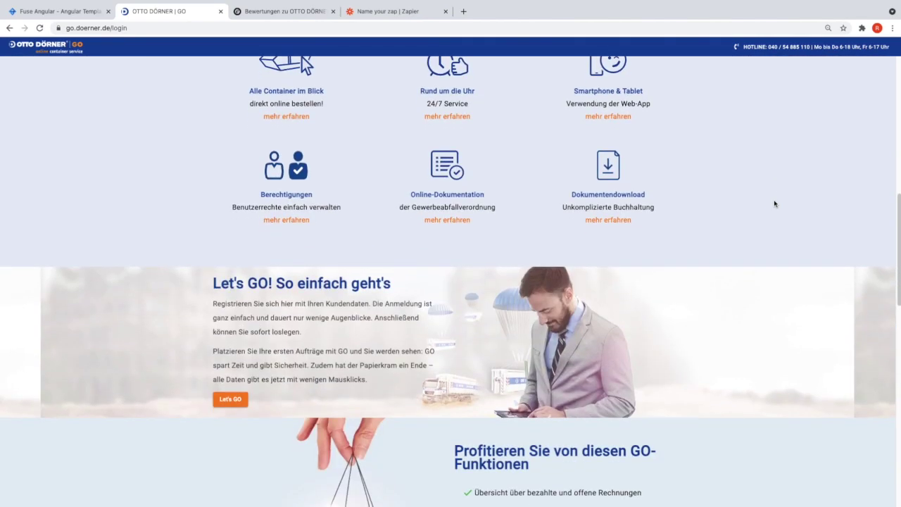
pyautogui.click(259, 14)
pyautogui.press('super+alt+i')
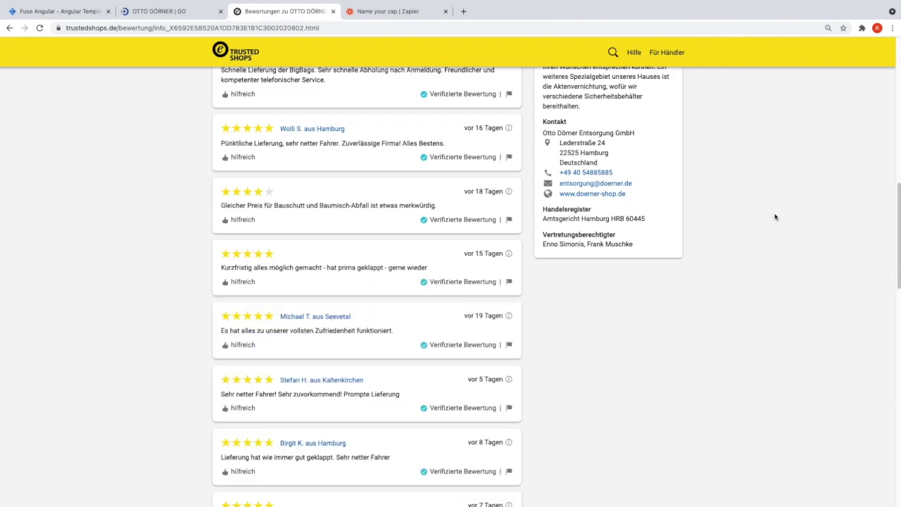
pyautogui.scroll(10, 774, 217)
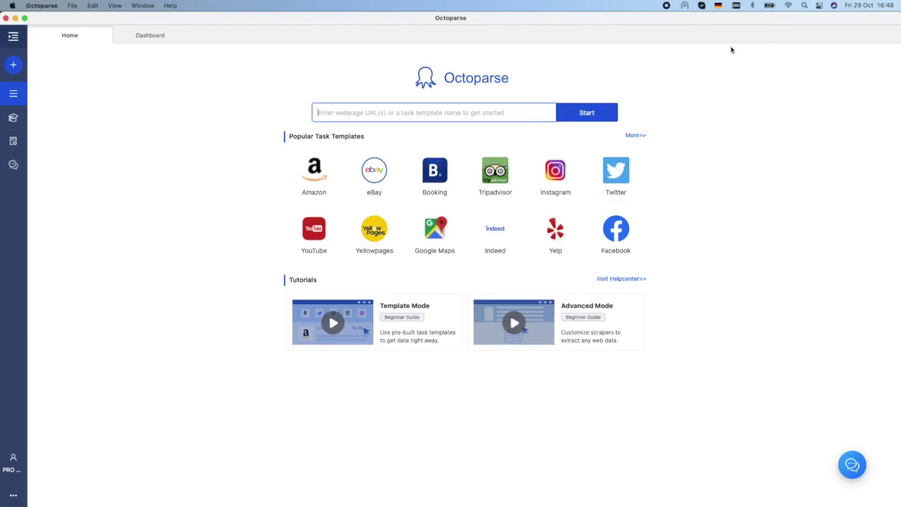
pyautogui.write('https://www.trustedshops.de/bewertung/info_X6592E58520A1DD783E181C3002020802.html')
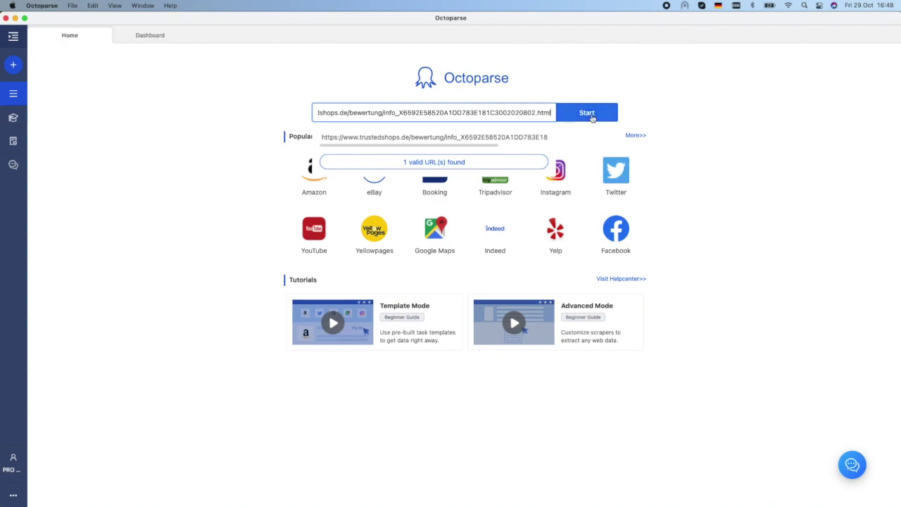
pyautogui.click(589, 114)
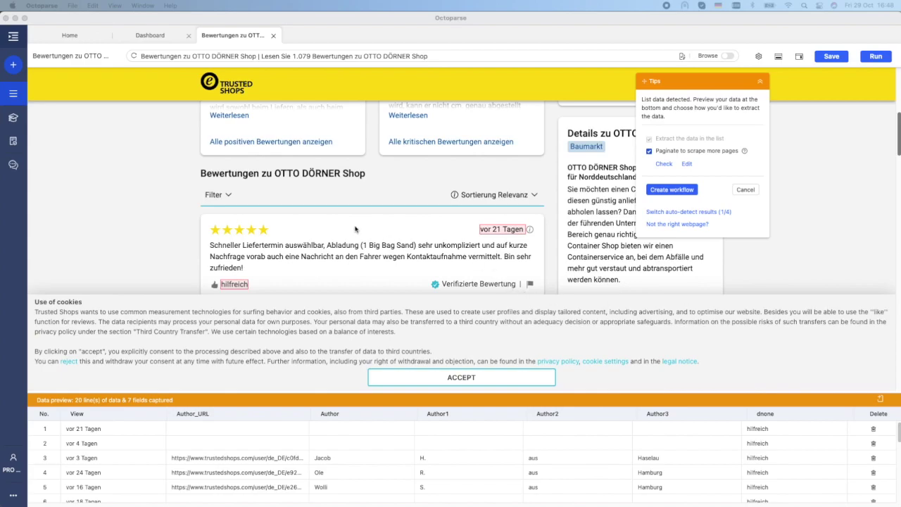
pyautogui.scroll(-5, 365, 233)
pyautogui.scroll(-4, 365, 233)
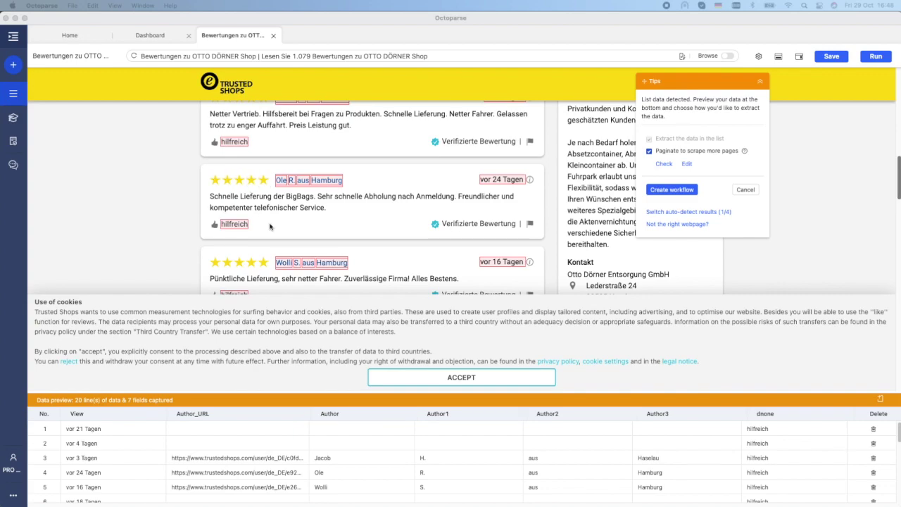
pyautogui.scroll(-3, 253, 189)
pyautogui.click(665, 190)
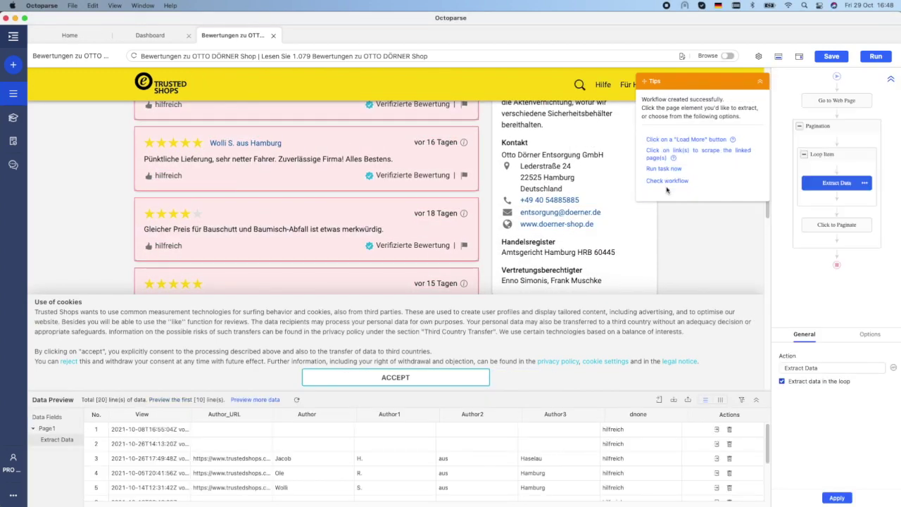
# Rename the View field to date and the Author_URL field to authorURL in the data preview.
pyautogui.doubleClick(150, 415)
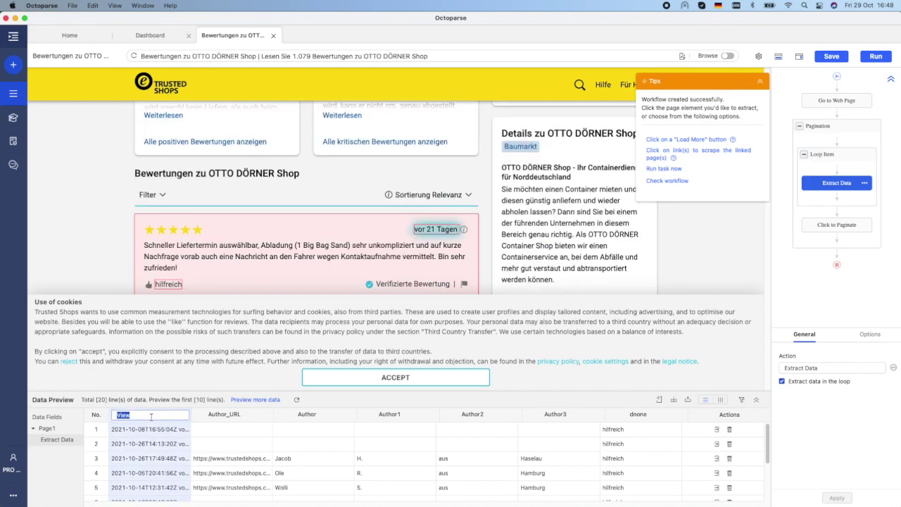
pyautogui.write('date')
pyautogui.press('Tab')
pyautogui.click(199, 416)
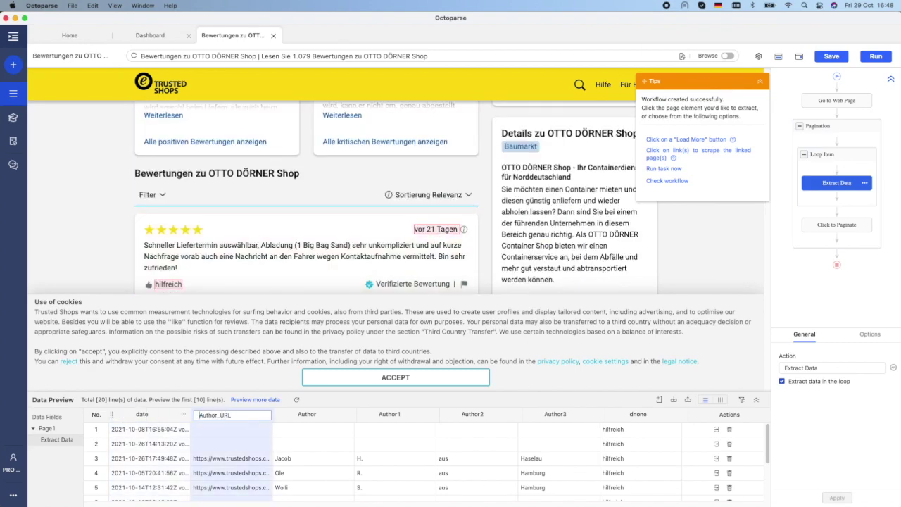
pyautogui.press('Delete')
pyautogui.write('a')
pyautogui.press('BackSpace')
pyautogui.press('Tab')
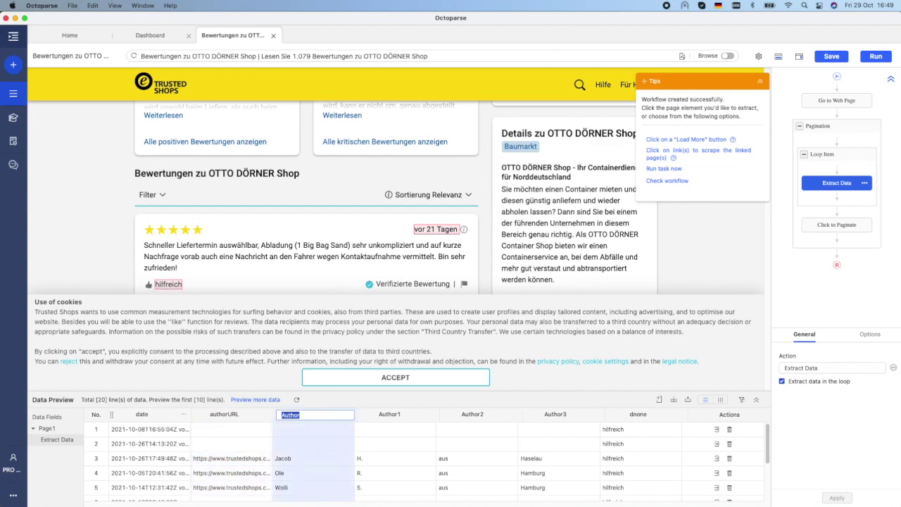
# Rename the Author field to firstname and the Author1 field to lastname.
pyautogui.write('firstname')
pyautogui.press('Tab')
pyautogui.write('lastname')
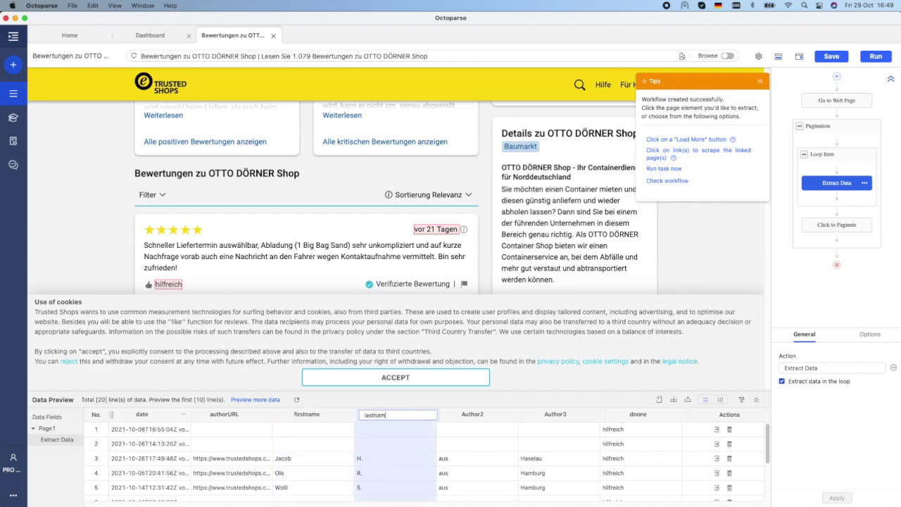
pyautogui.press('Tab')
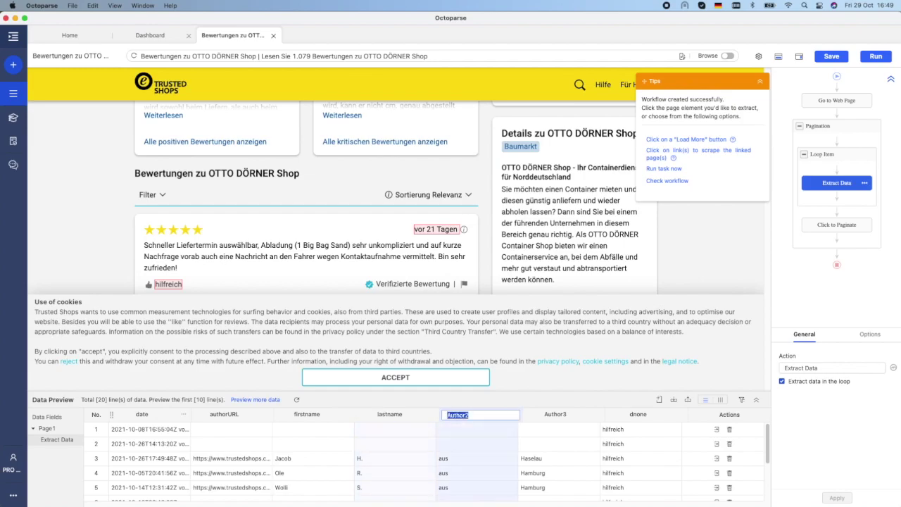
# Delete the Author2 and dnone fields from the extracted data.
pyautogui.click(451, 448)
pyautogui.click(514, 415)
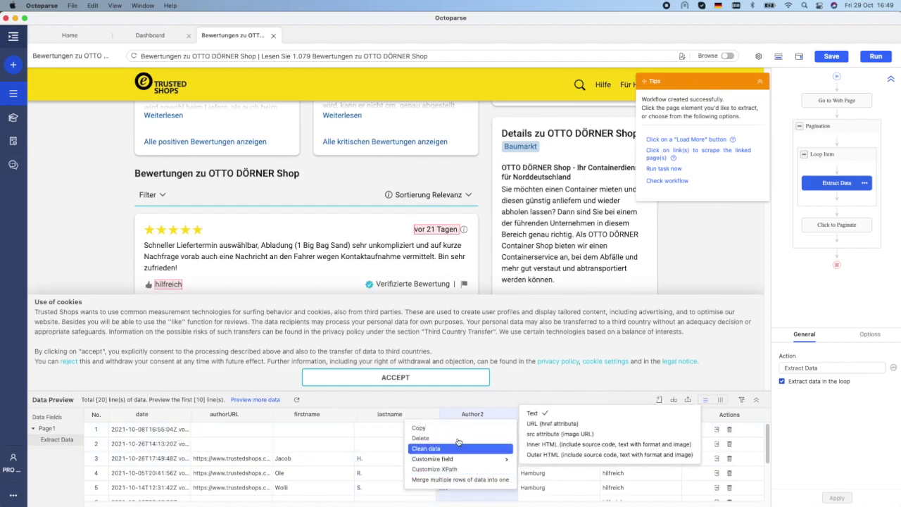
pyautogui.click(420, 438)
pyautogui.click(526, 280)
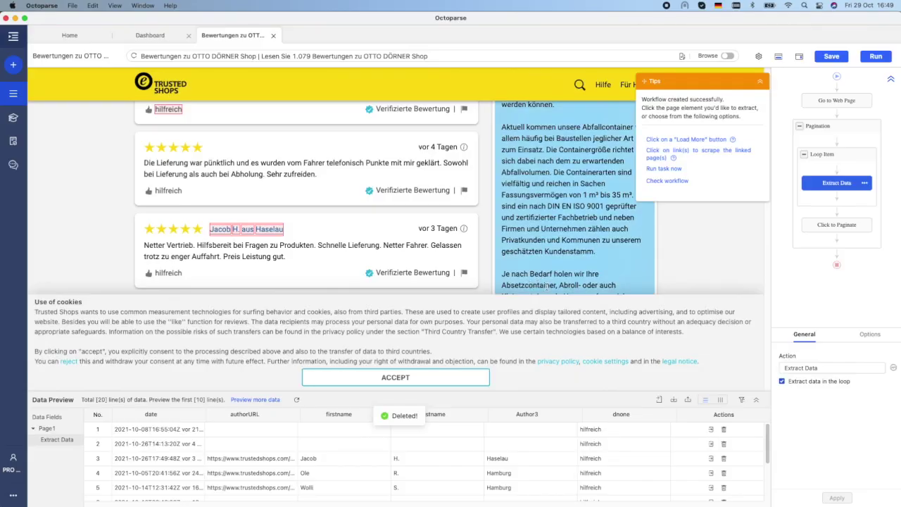
pyautogui.click(668, 413)
pyautogui.click(594, 439)
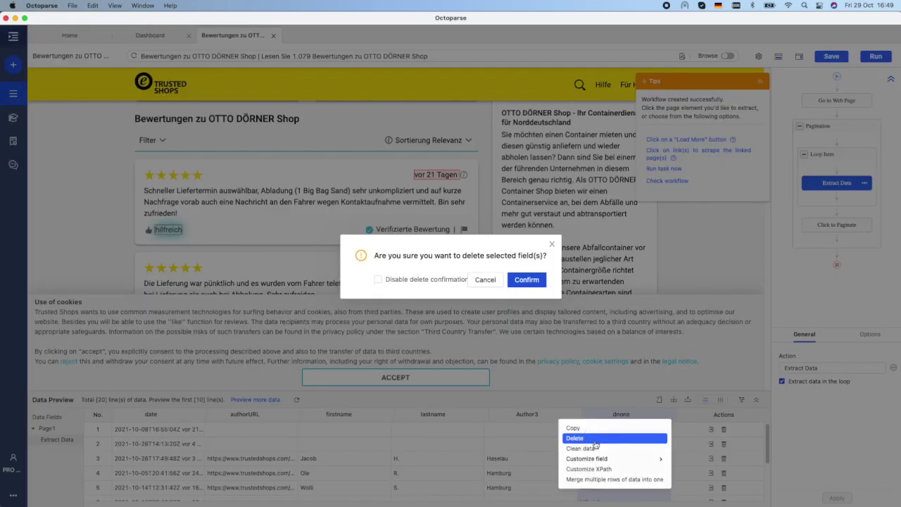
pyautogui.click(526, 280)
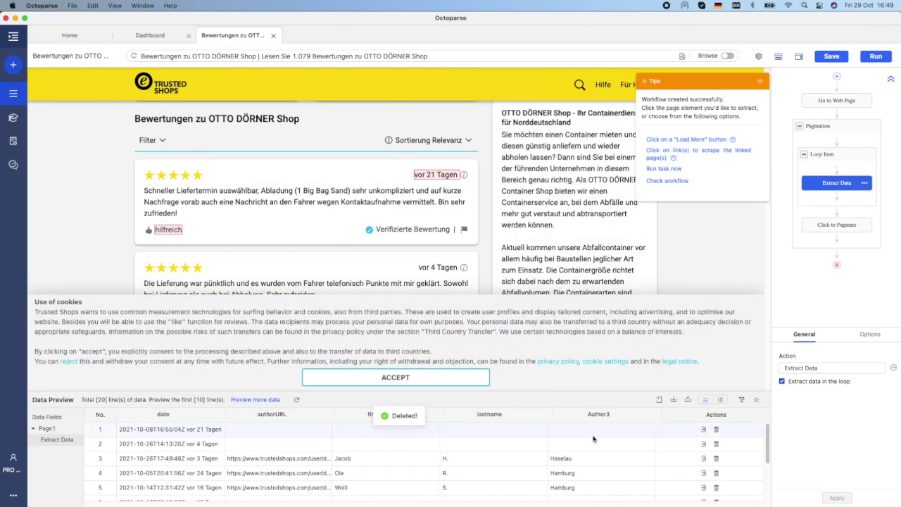
# Rename the Author3 field to city.
pyautogui.doubleClick(601, 414)
pyautogui.write('city')
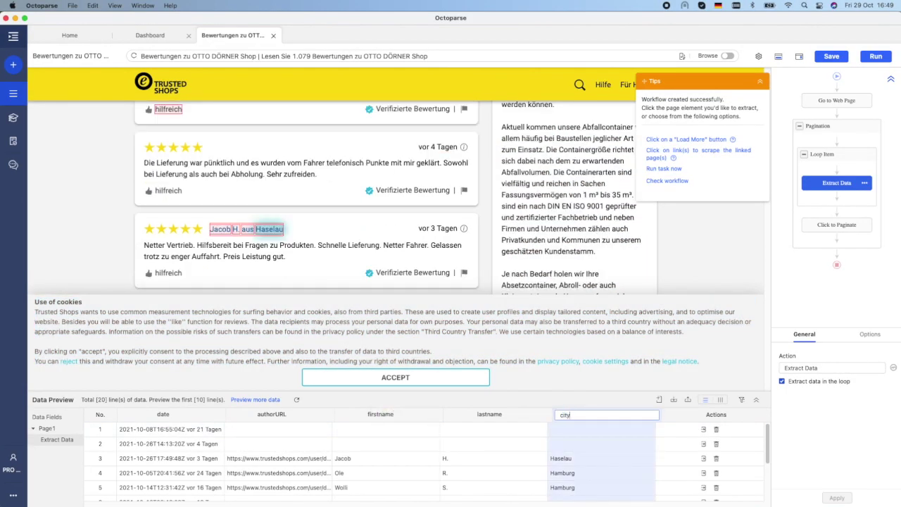
pyautogui.press('Return')
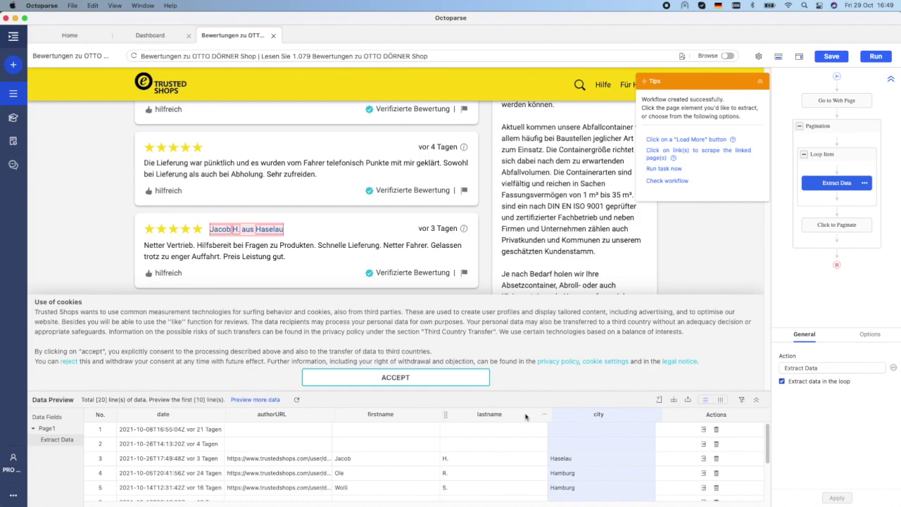
# Extract the review body text from the page as a new field and name it reviewContent.
pyautogui.click(208, 245)
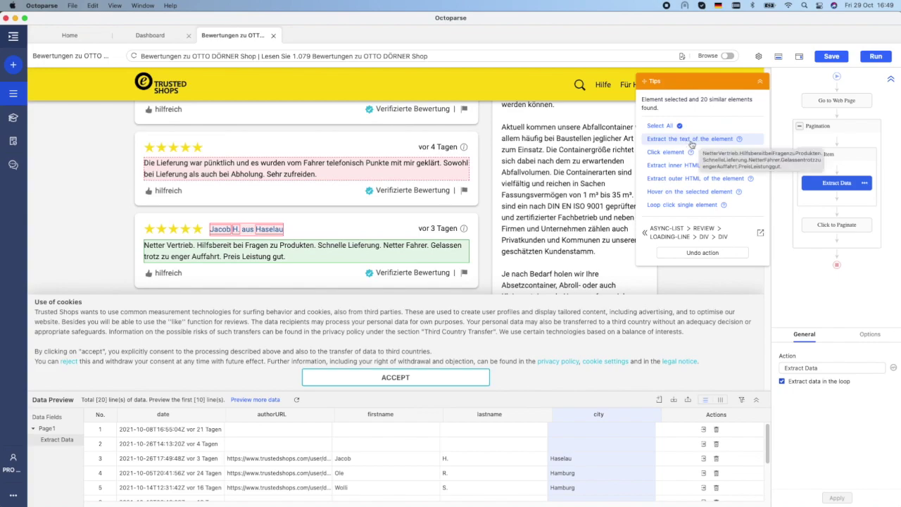
pyautogui.click(714, 141)
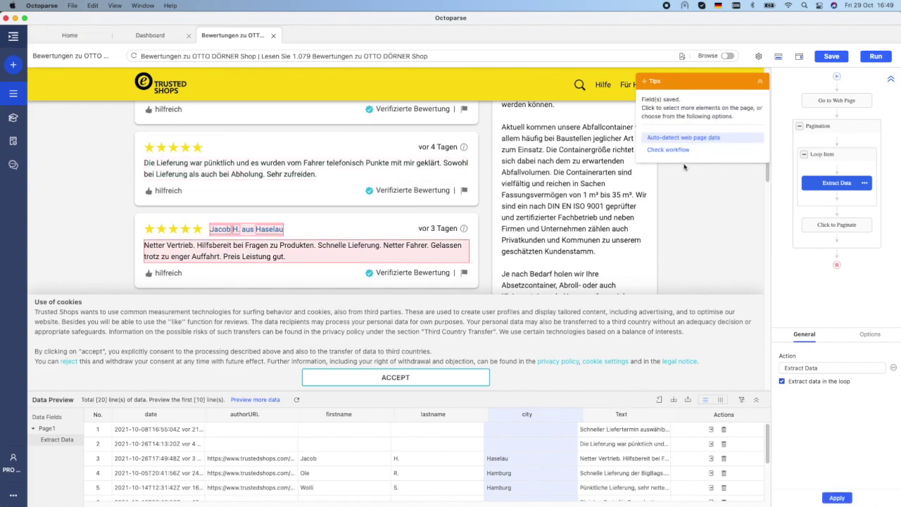
pyautogui.click(629, 413)
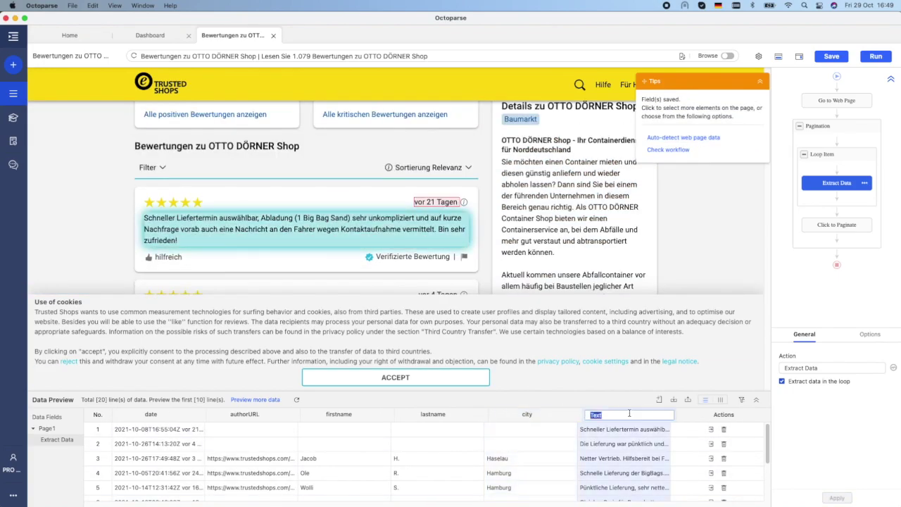
pyautogui.write('reviewContent')
pyautogui.press('Return')
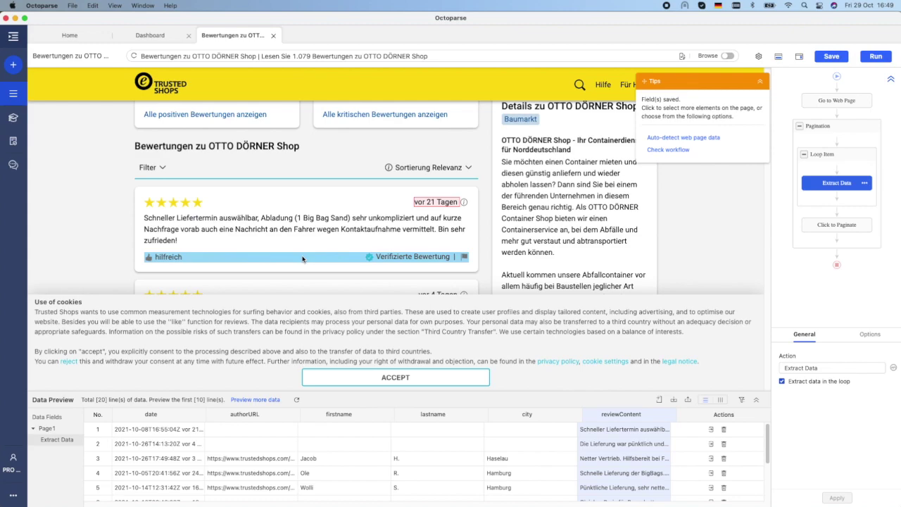
# Select the star rating element of the first review in the page preview.
pyautogui.click(149, 200)
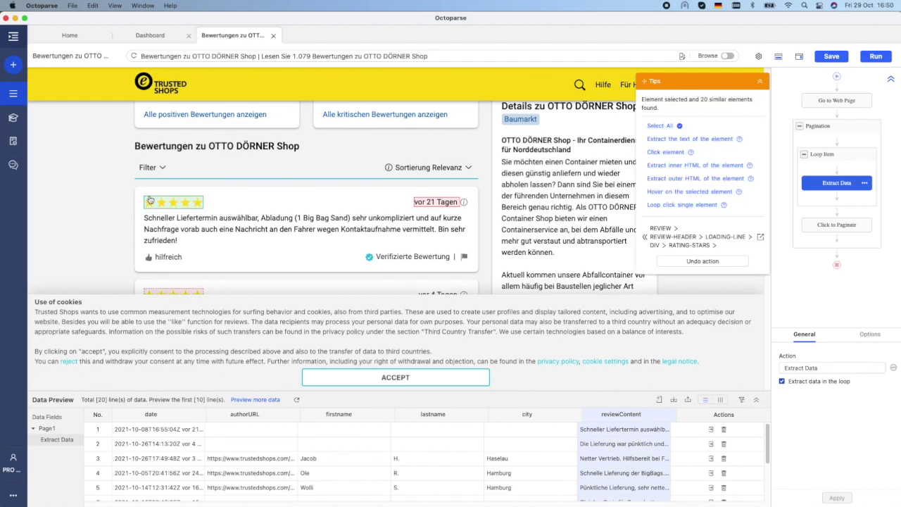
# Switch to Chrome and inspect the four-star review's rating-stars markup, comparing the class names of its filled and empty stars.
pyautogui.press('super+Tab')
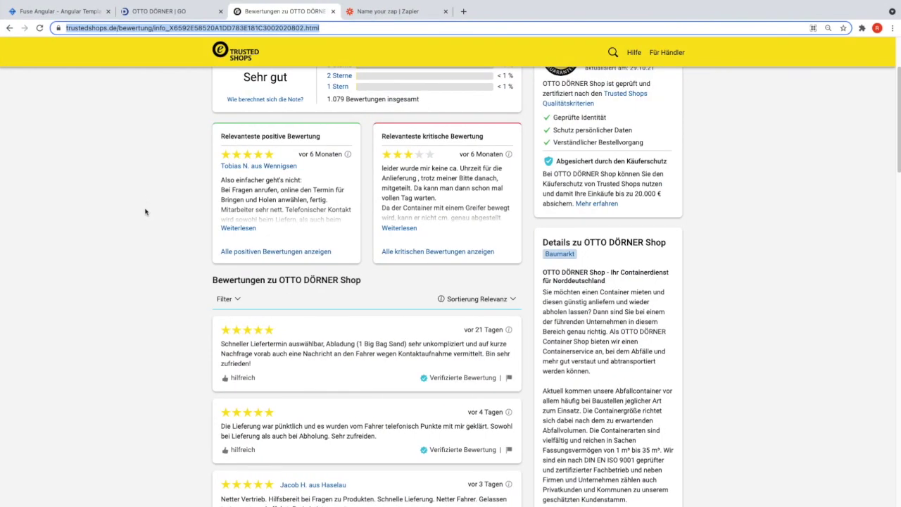
pyautogui.click(70, 247)
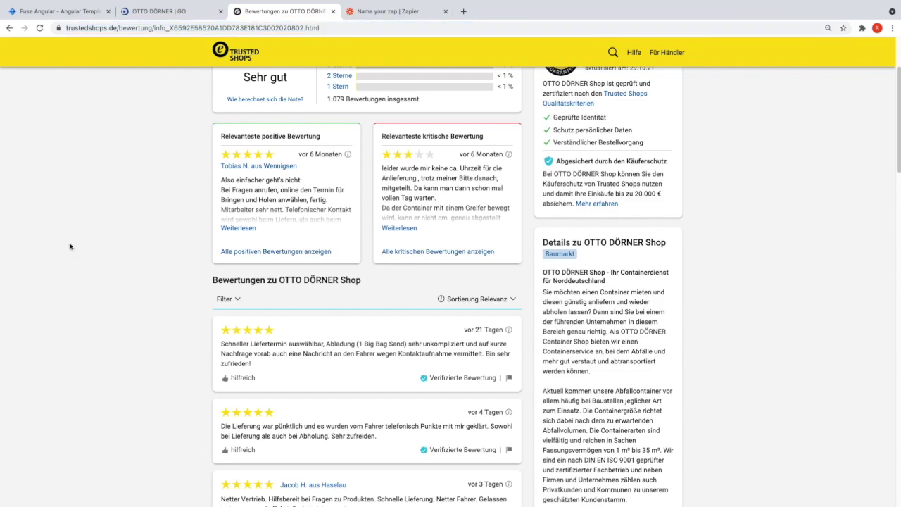
pyautogui.press('super+alt+i')
pyautogui.scroll(-10, 53, 212)
pyautogui.press('super+shift+c')
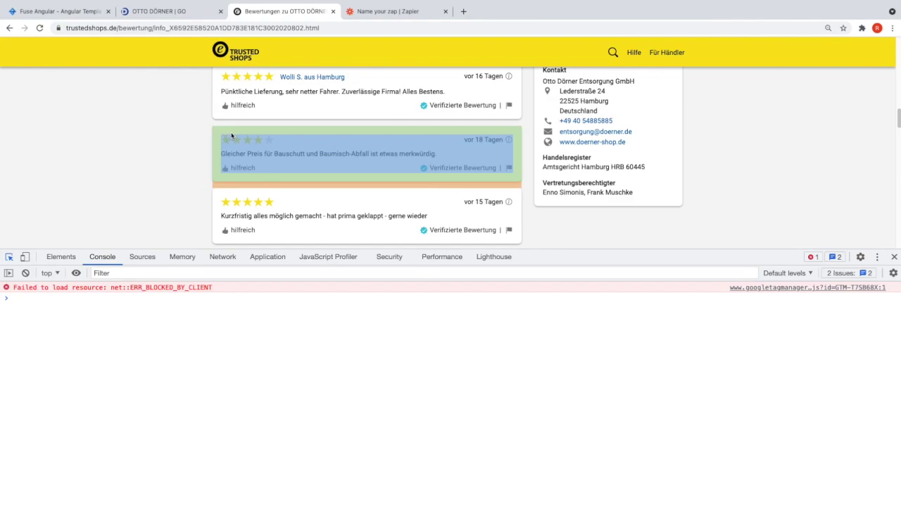
pyautogui.click(232, 138)
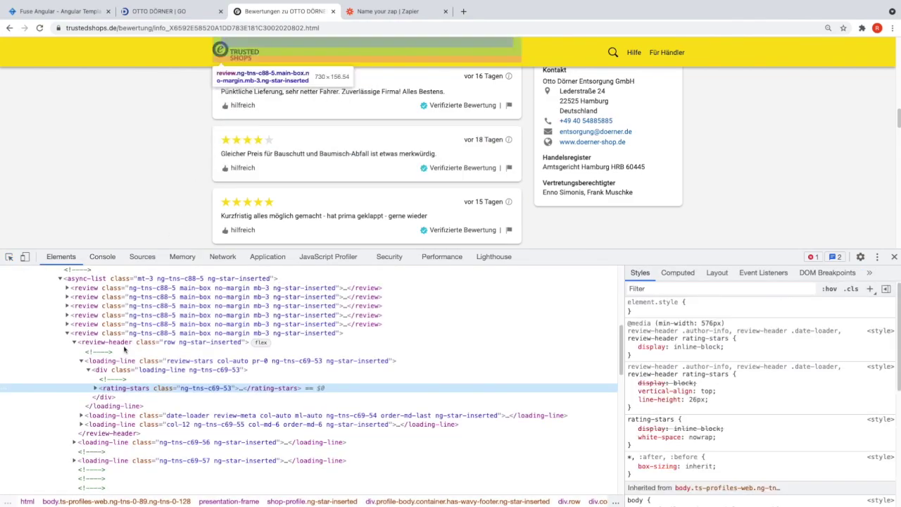
pyautogui.click(95, 387)
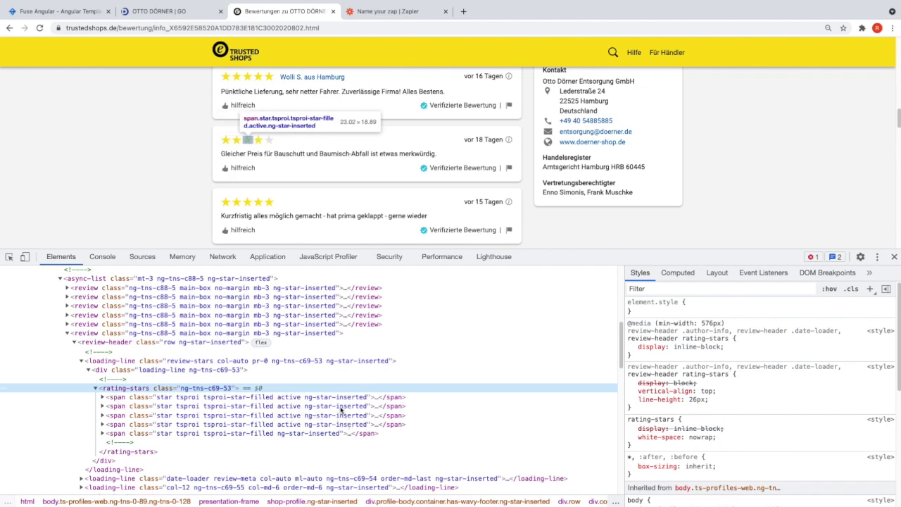
pyautogui.doubleClick(284, 400)
pyautogui.doubleClick(287, 397)
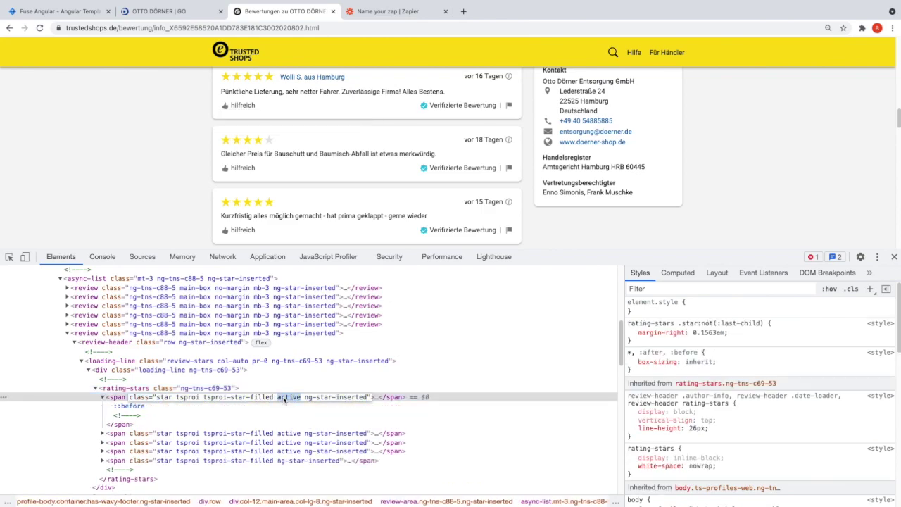
pyautogui.click(102, 399)
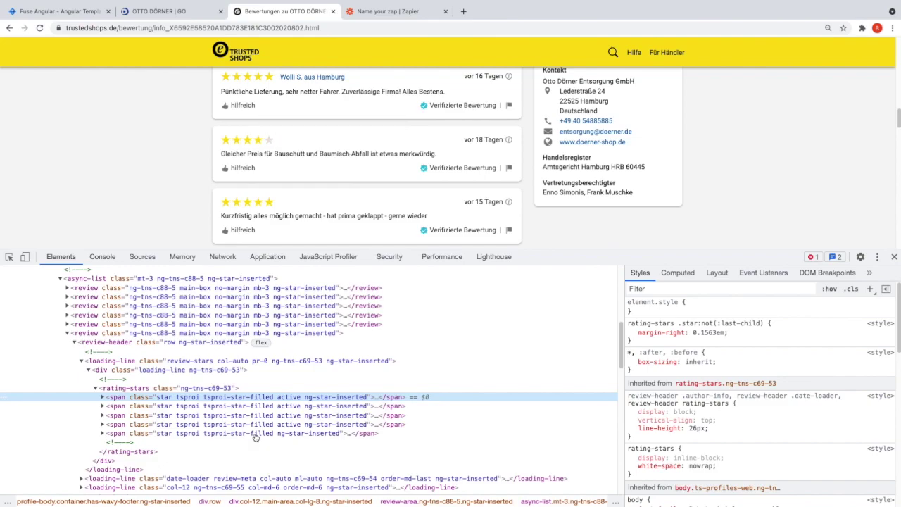
# Switch back to Octoparse, extract the inner HTML of the selected star rating as a new field and name it nbStars.
pyautogui.hotkey('ctrl', 'Left')
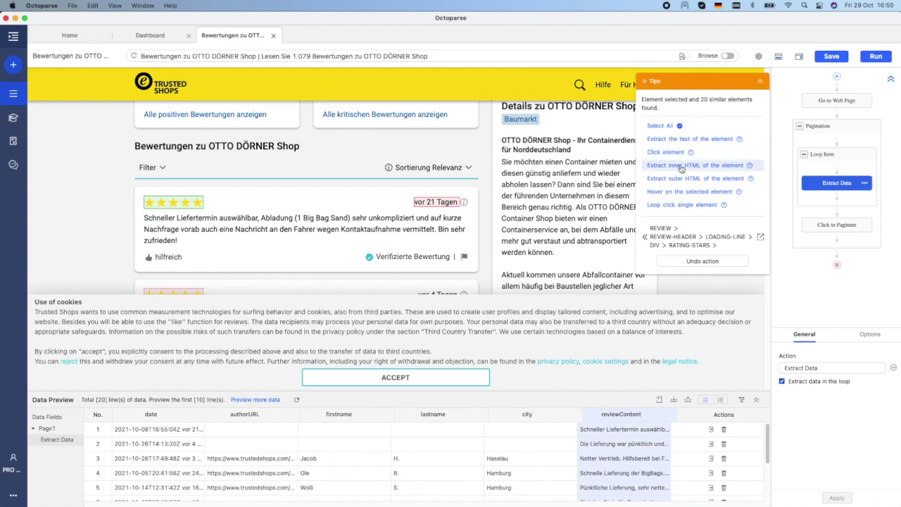
pyautogui.moveTo(680, 169)
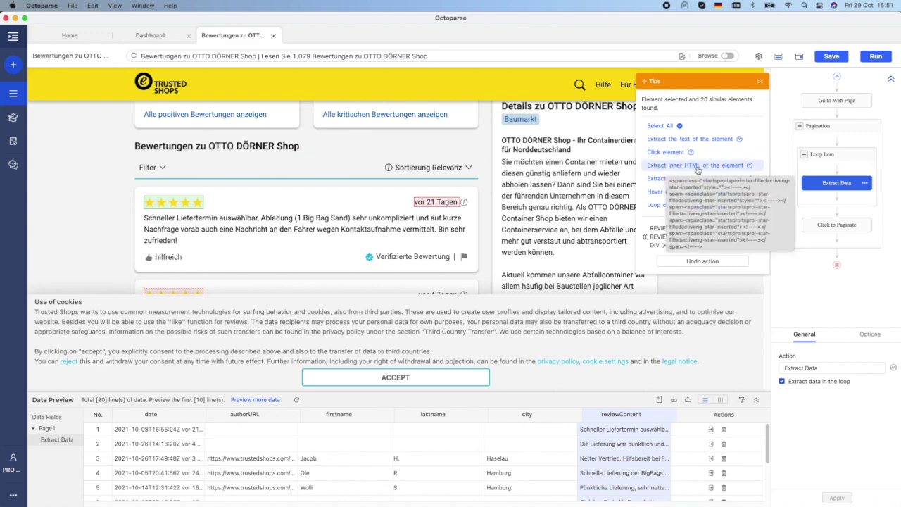
pyautogui.click(697, 168)
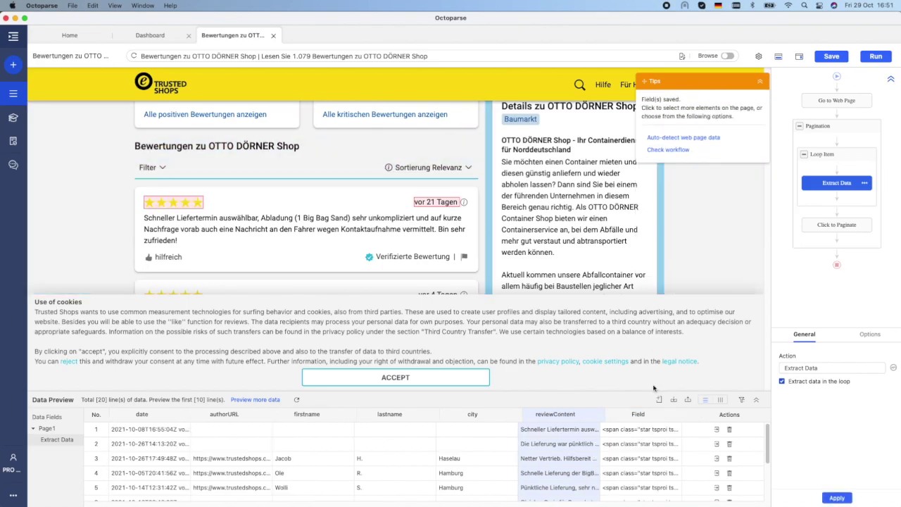
pyautogui.doubleClick(636, 415)
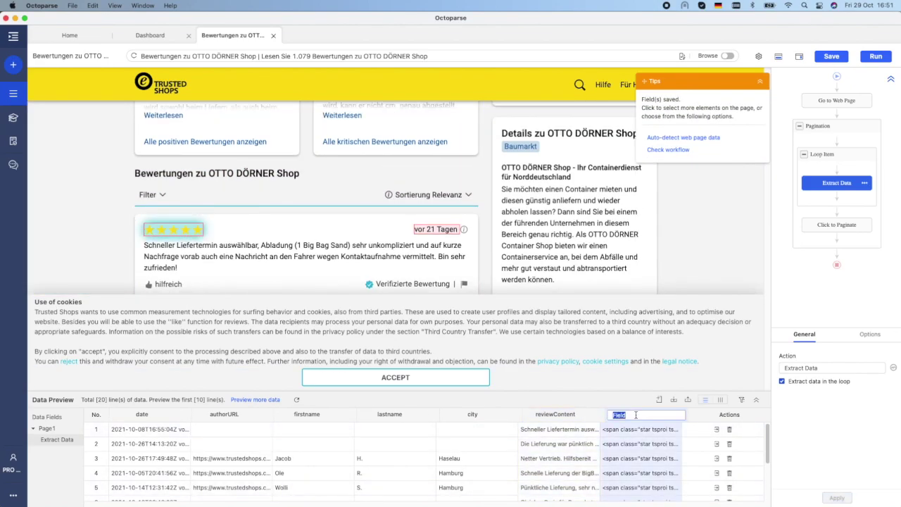
pyautogui.write('nbStars')
pyautogui.press('Return')
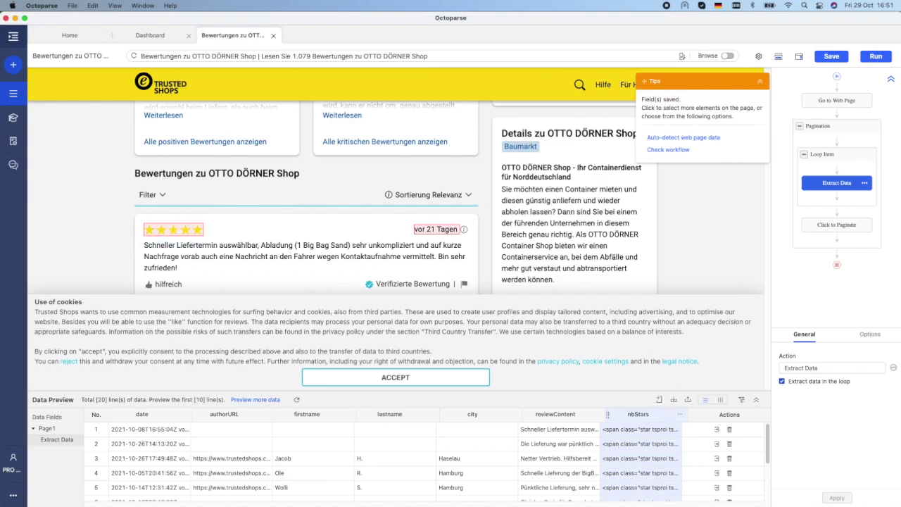
# Start cleaning the nbStars field's data with a Replace step that swaps <!----> for empty text.
pyautogui.click(681, 418)
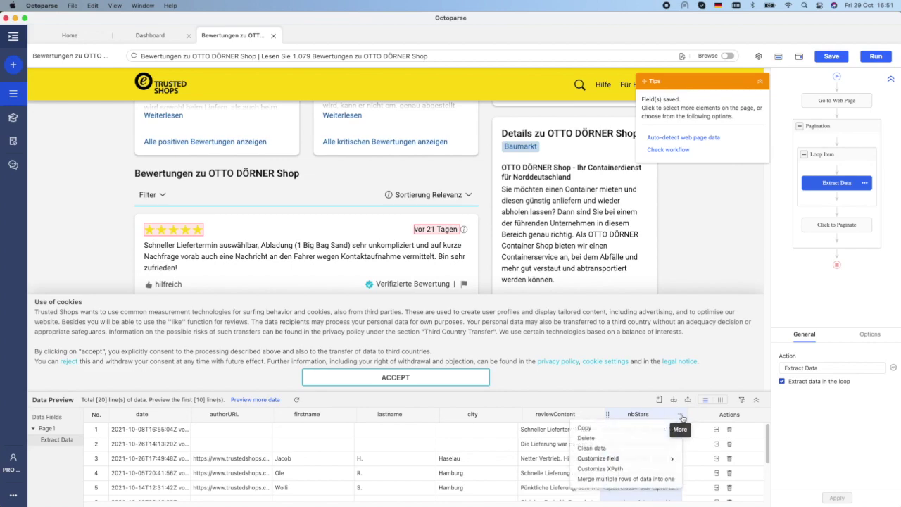
pyautogui.click(621, 449)
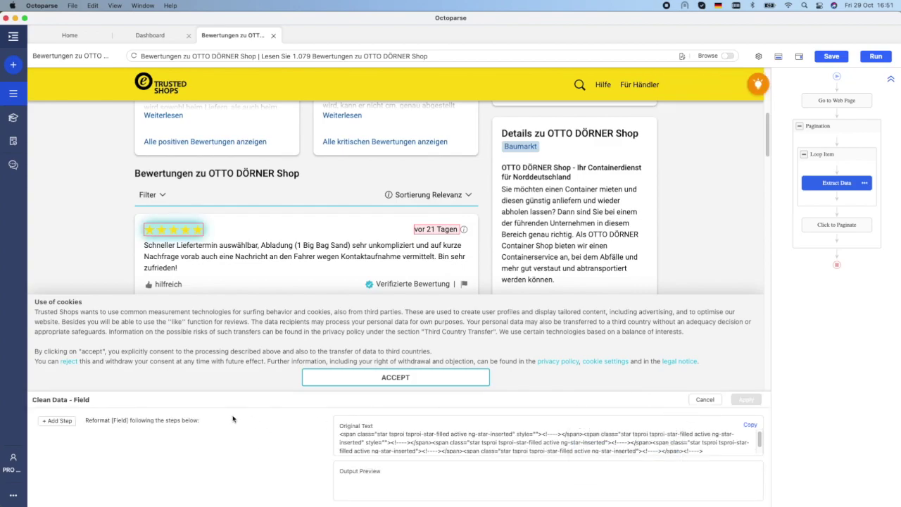
pyautogui.click(56, 421)
pyautogui.click(109, 408)
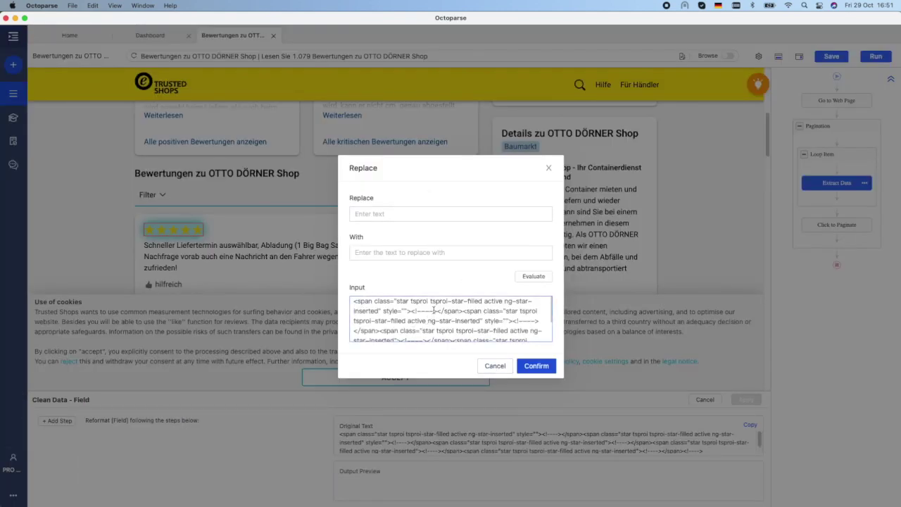
pyautogui.moveTo(436, 311); pyautogui.dragTo(412, 311)
pyautogui.click(373, 213)
pyautogui.press('super+v')
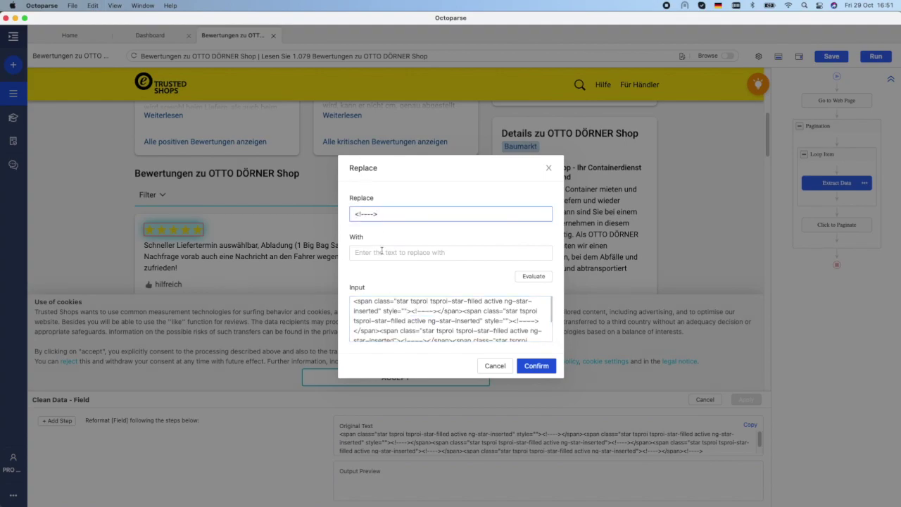
pyautogui.click(387, 255)
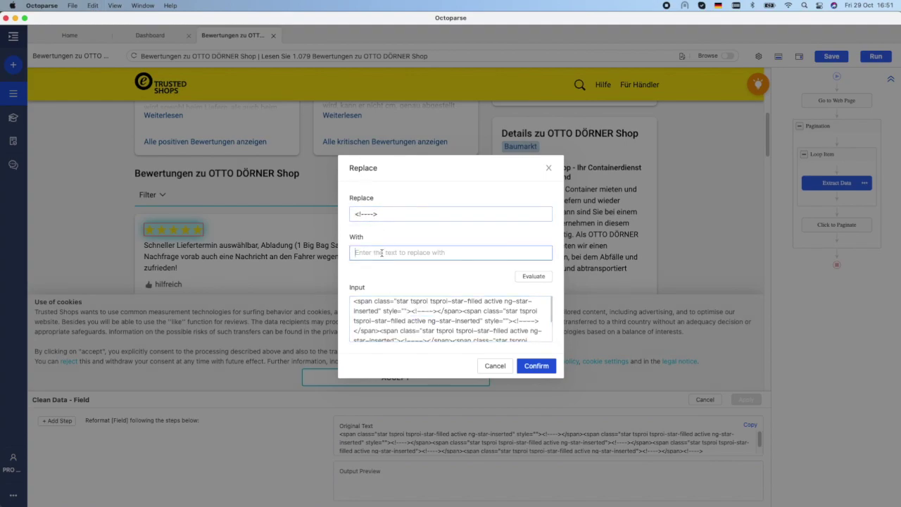
pyautogui.click(532, 366)
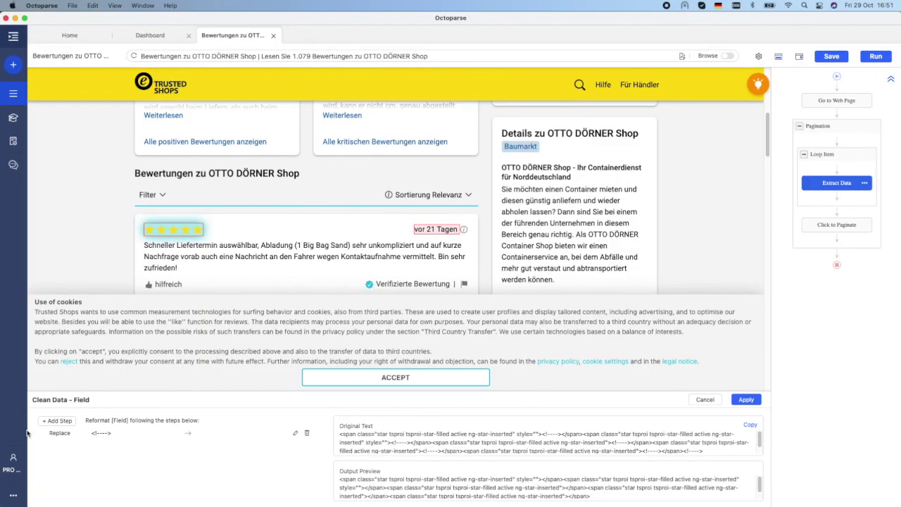
# Add a Replace step that turns the complete active star span including its style="" attribute, up to </span>, into i.
pyautogui.click(59, 421)
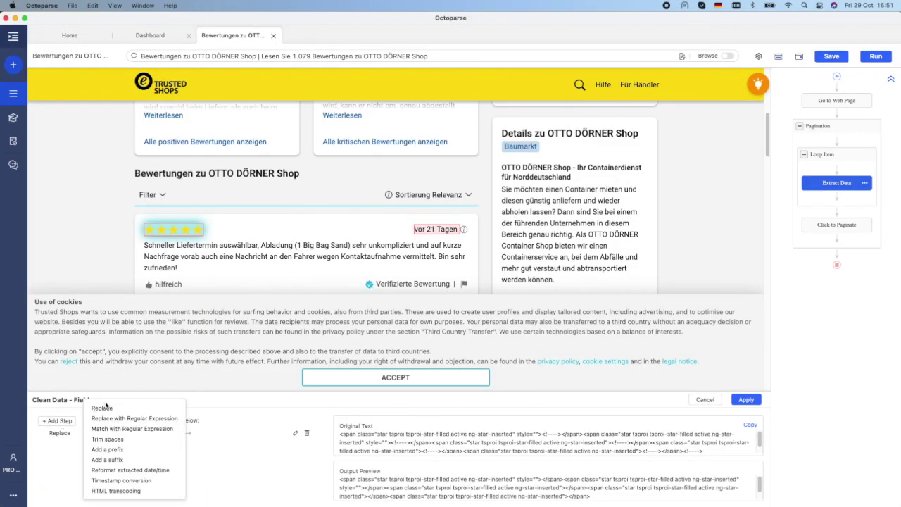
pyautogui.click(95, 407)
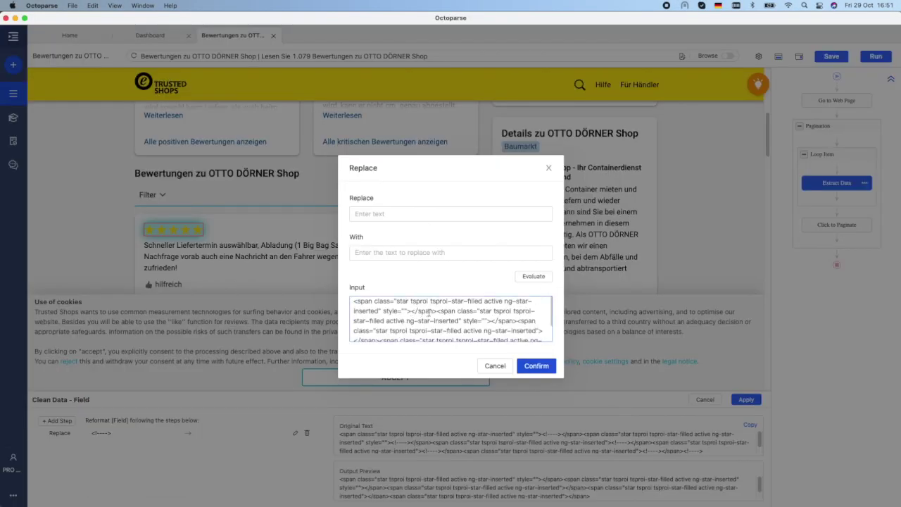
pyautogui.moveTo(436, 311); pyautogui.dragTo(345, 294)
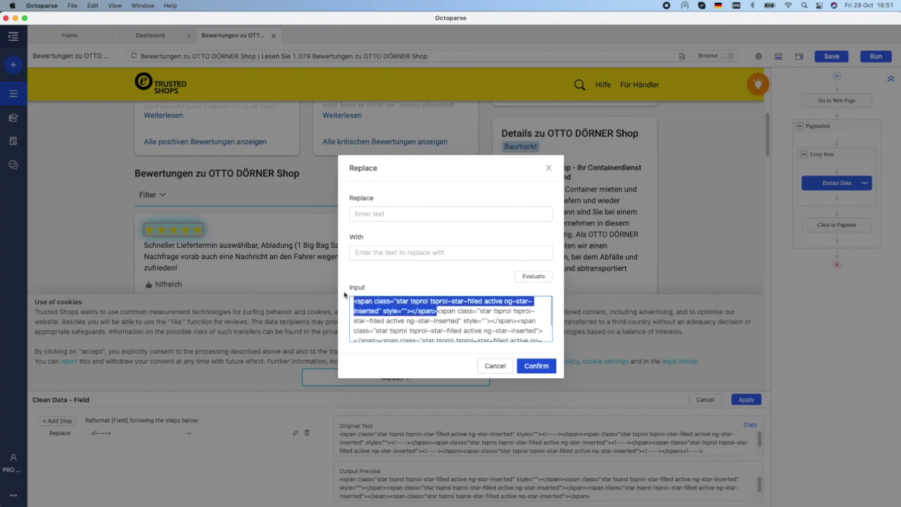
pyautogui.hotkey('ctrl', 'c')
pyautogui.click(404, 214)
pyautogui.hotkey('ctrl', 'v')
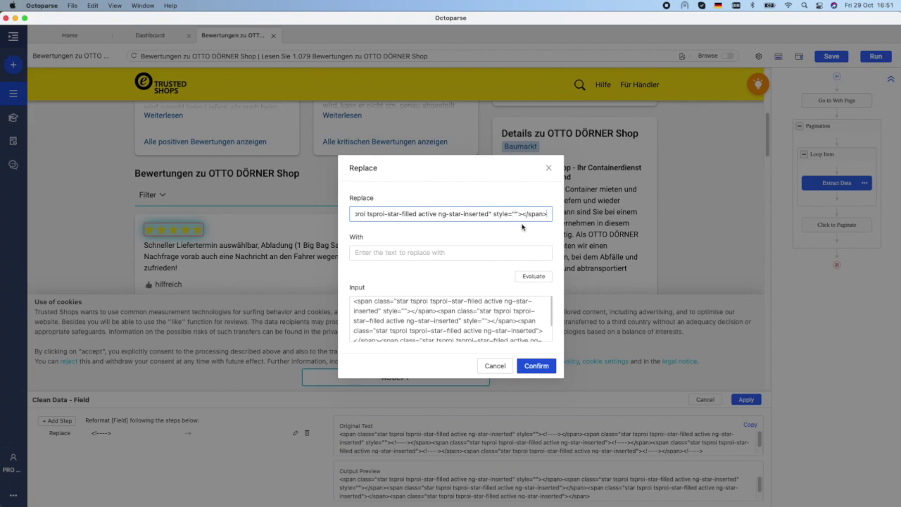
pyautogui.click(454, 254)
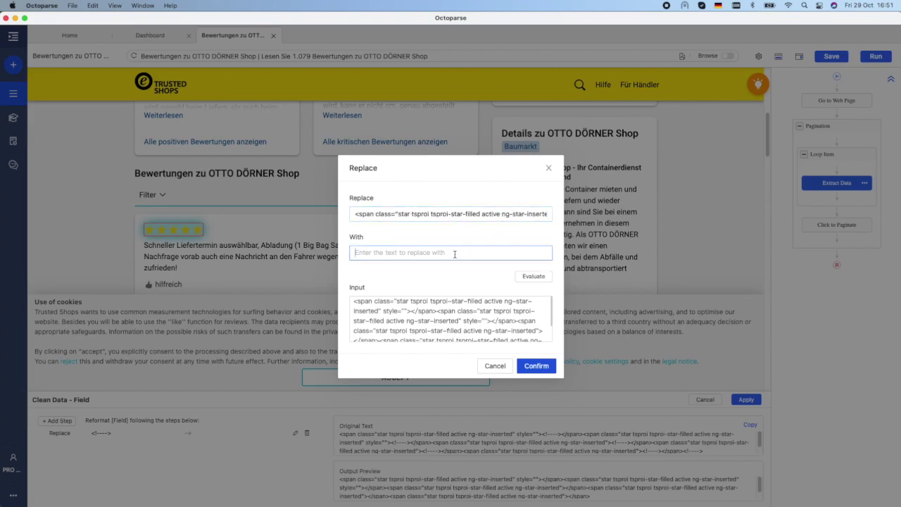
pyautogui.write('(')
pyautogui.click(536, 365)
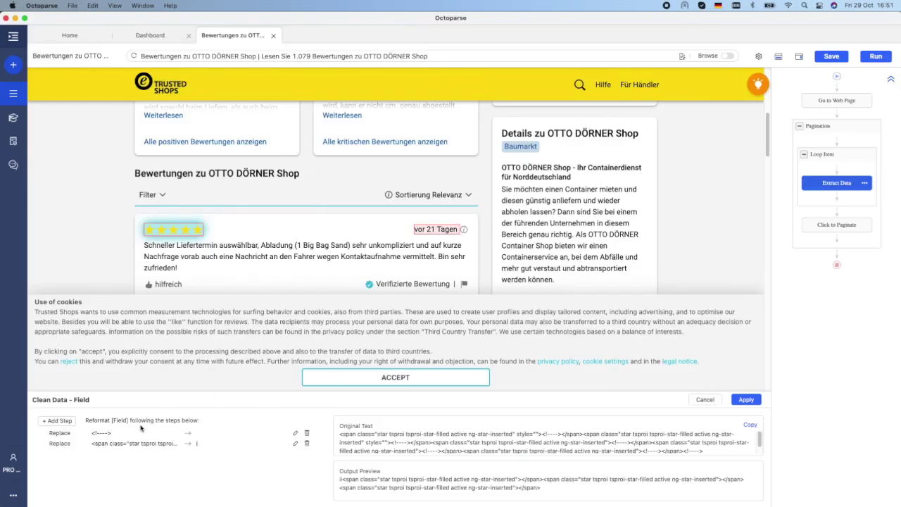
# Add a Replace step that turns the active star span without the style="" attribute into i.
pyautogui.click(58, 420)
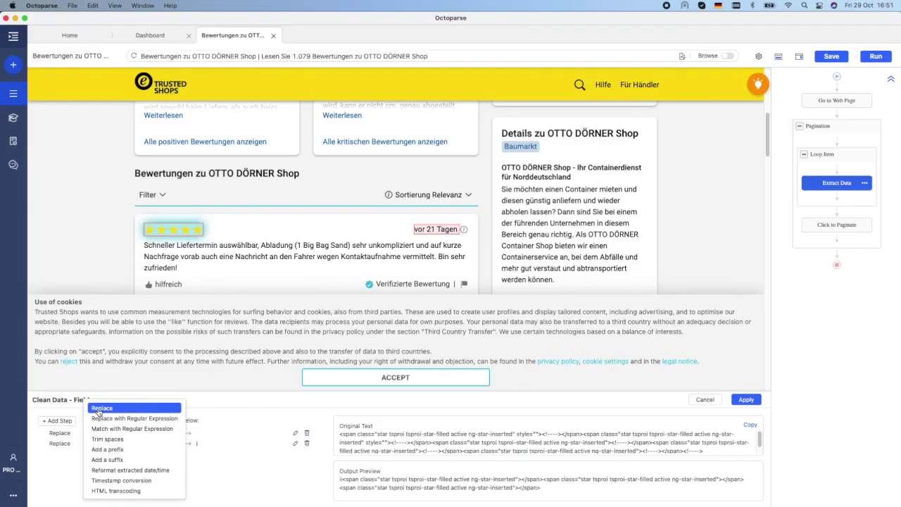
pyautogui.click(98, 408)
pyautogui.click(517, 214)
pyautogui.press('super+v')
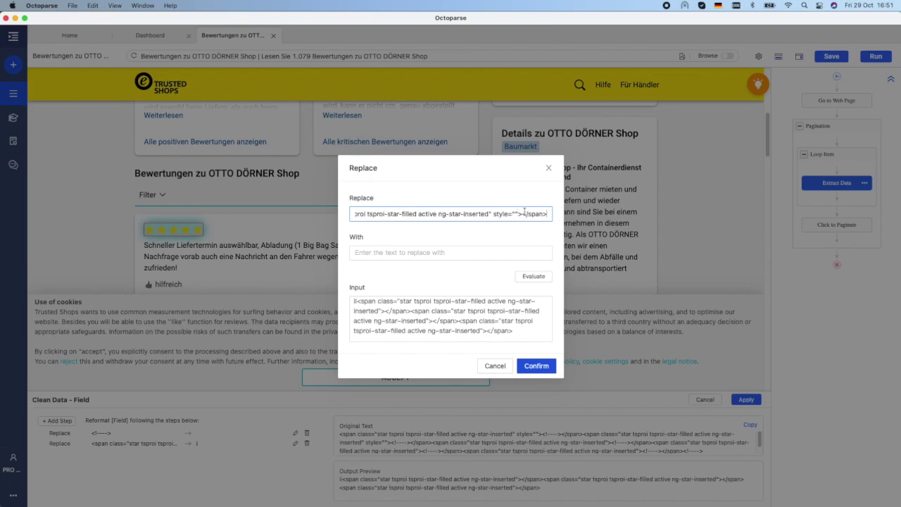
pyautogui.moveTo(491, 214); pyautogui.dragTo(516, 214)
pyautogui.press('BackSpace')
pyautogui.click(442, 254)
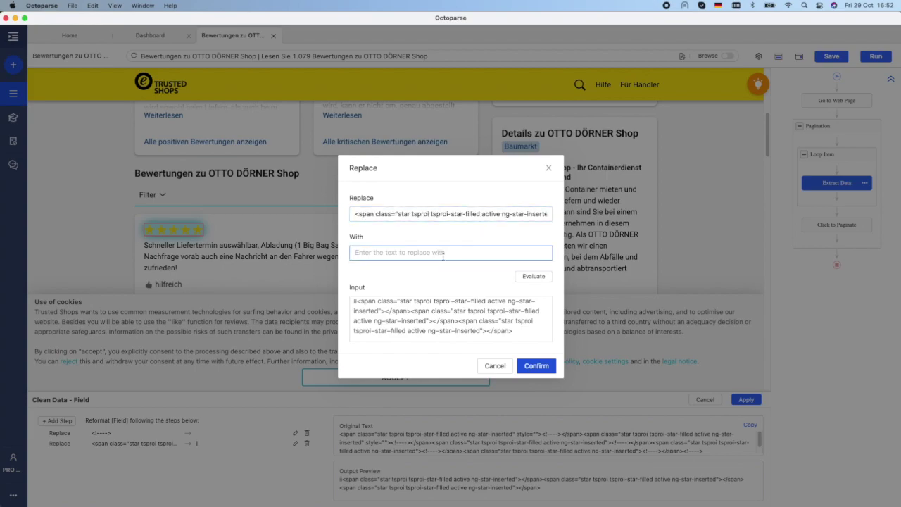
pyautogui.write('i')
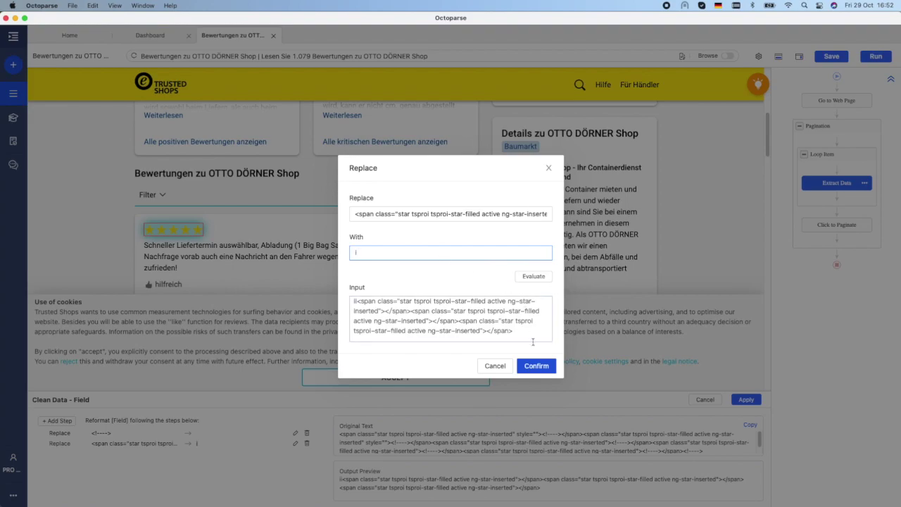
pyautogui.click(536, 365)
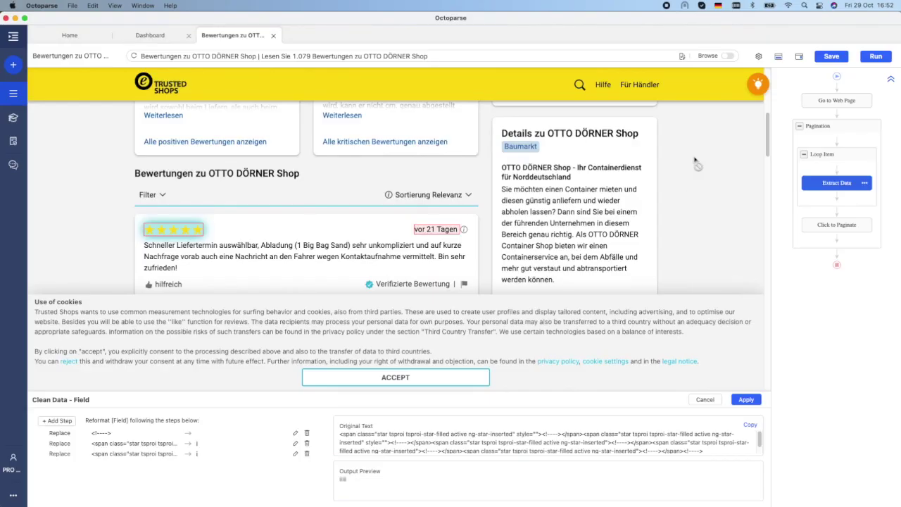
# Add a Replace step that removes the empty star span, <span class="star tsproi tsproi-star-filled ng-star-inserted"></span>, by replacing it with nothing.
pyautogui.click(65, 420)
pyautogui.click(101, 408)
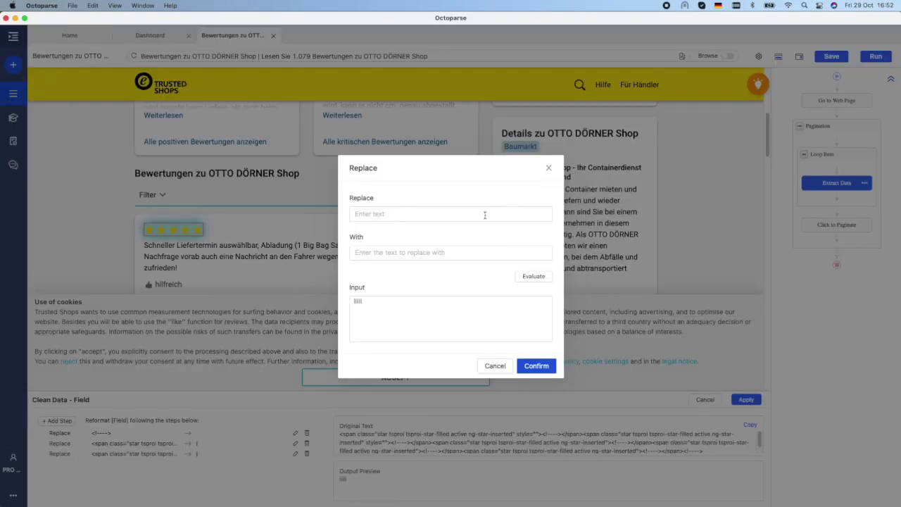
pyautogui.press('super+v')
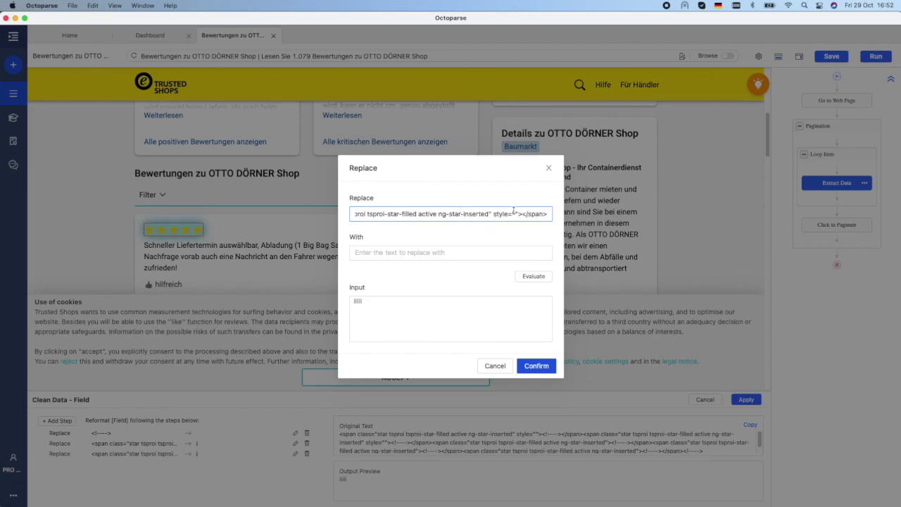
pyautogui.moveTo(518, 214); pyautogui.dragTo(491, 211)
pyautogui.press('BackSpace')
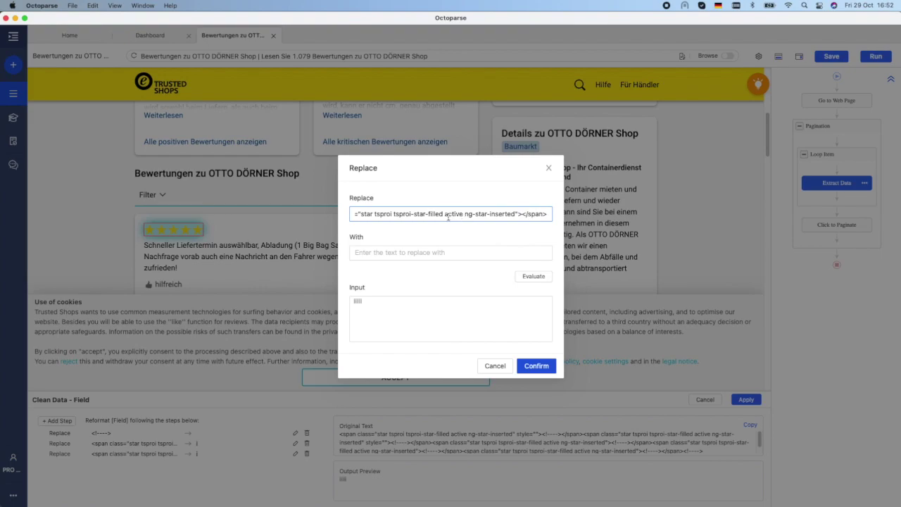
pyautogui.doubleClick(447, 214)
pyautogui.press('BackSpace')
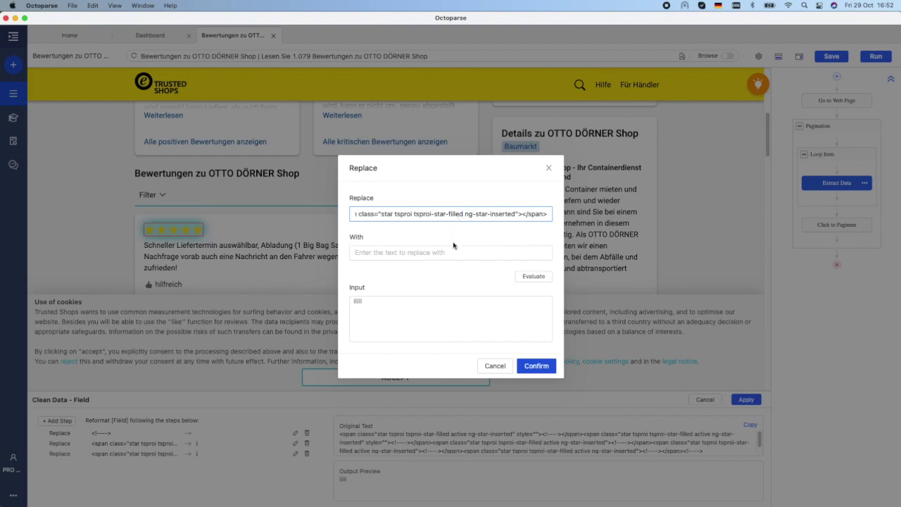
pyautogui.click(456, 256)
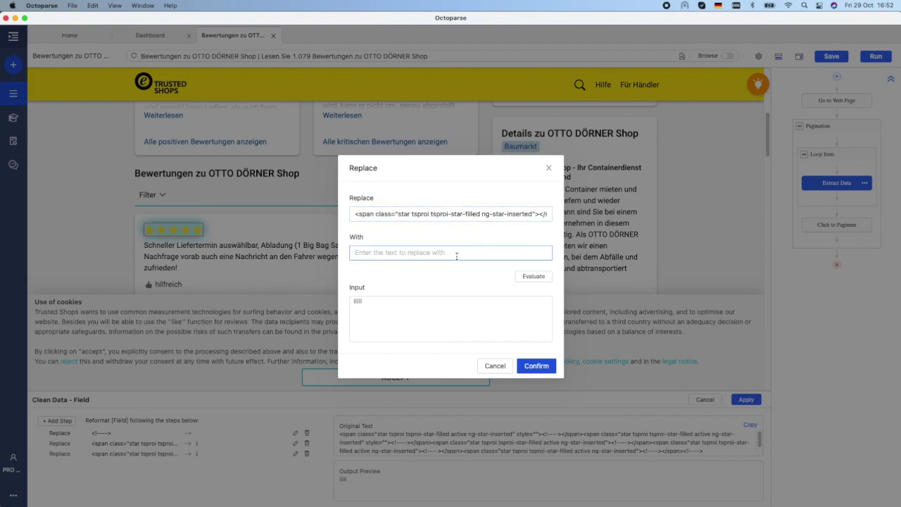
pyautogui.click(529, 366)
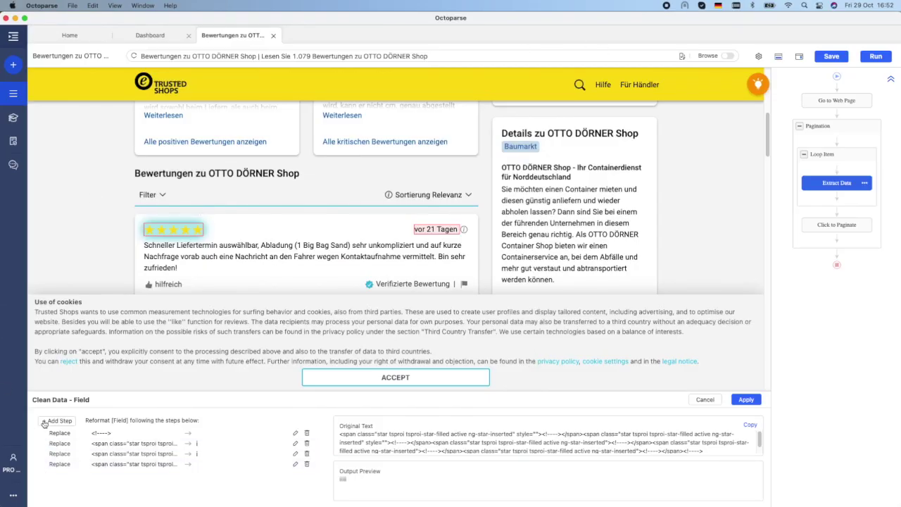
# Add a Replace step to the field cleaning that converts iiiii to 5.
pyautogui.click(44, 422)
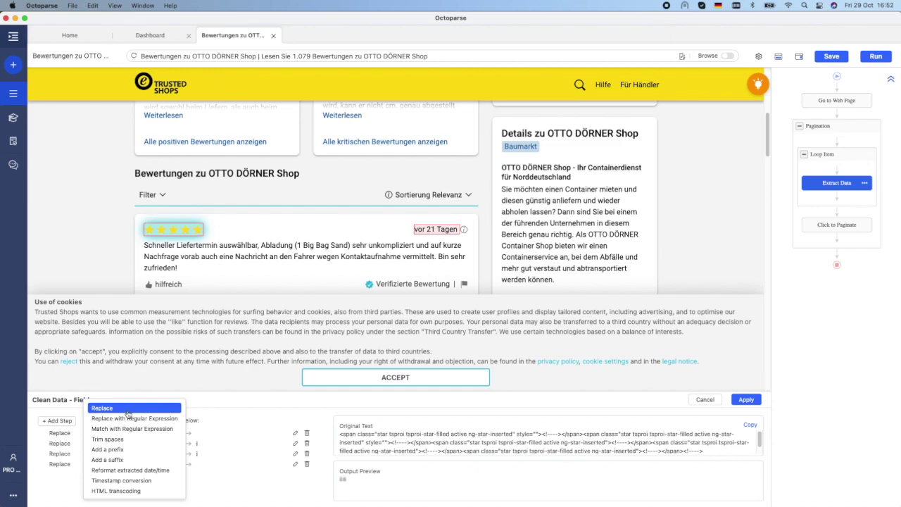
pyautogui.click(127, 413)
pyautogui.click(455, 214)
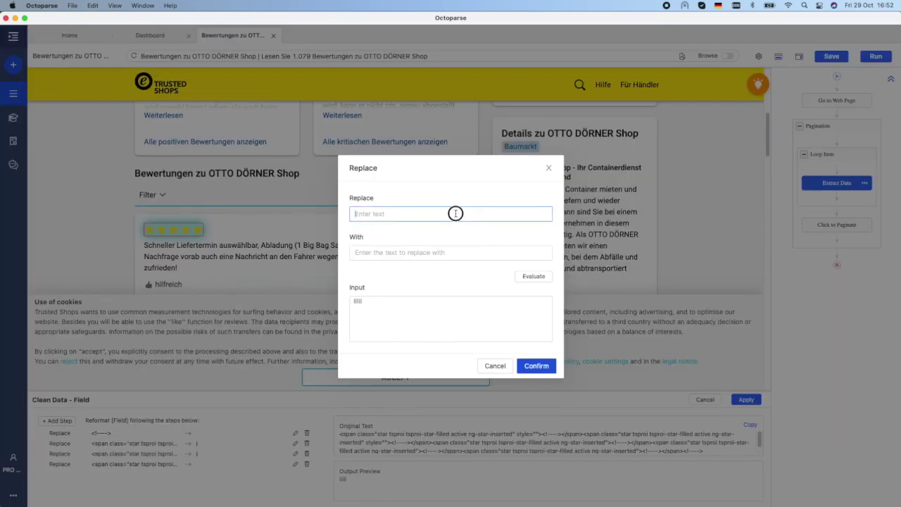
pyautogui.write('iiiii')
pyautogui.click(451, 254)
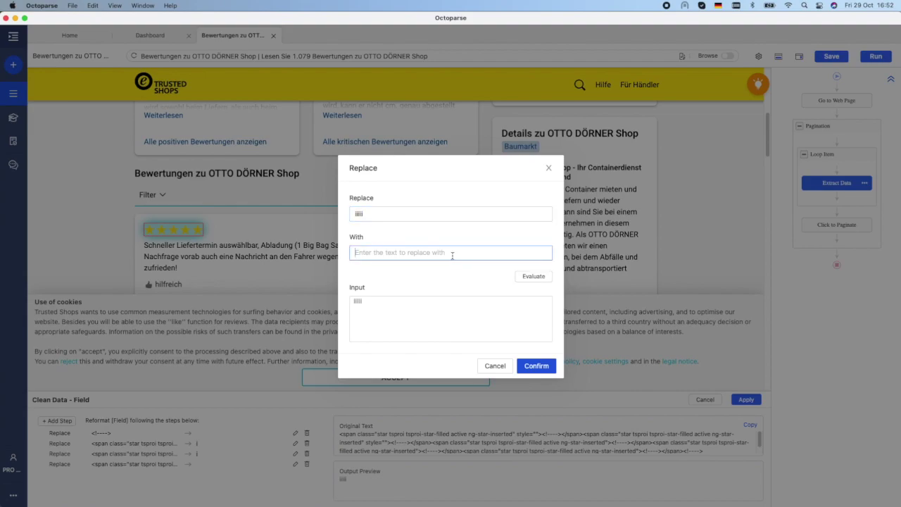
pyautogui.write('5')
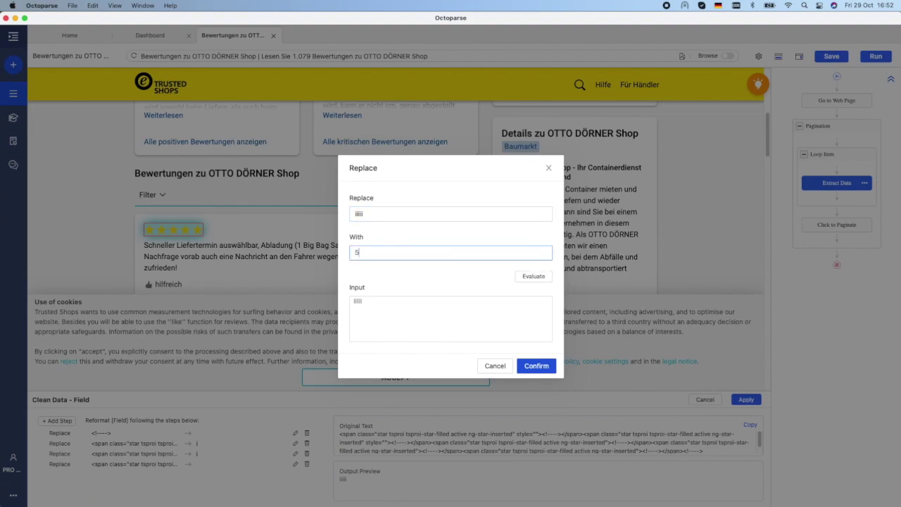
pyautogui.click(537, 365)
# Add a Replace step to the field cleaning that converts iiii to 4.
pyautogui.click(56, 421)
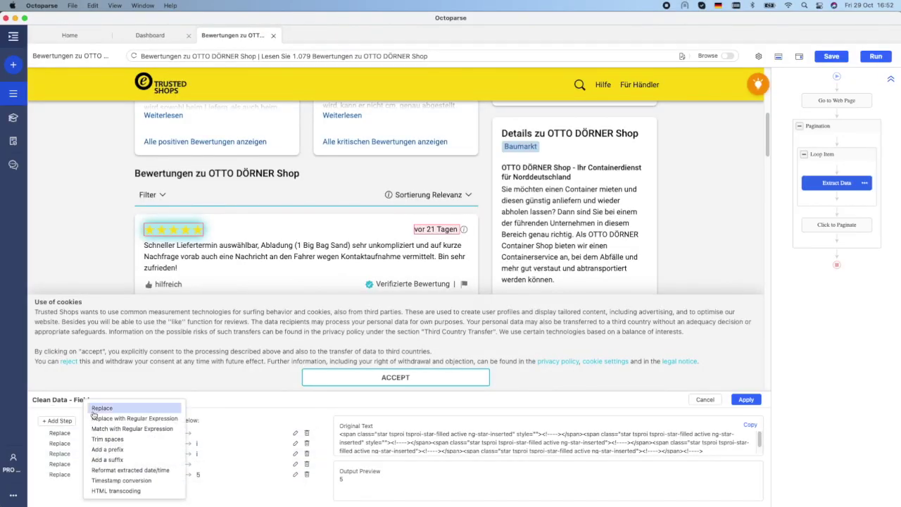
pyautogui.click(104, 411)
pyautogui.click(437, 212)
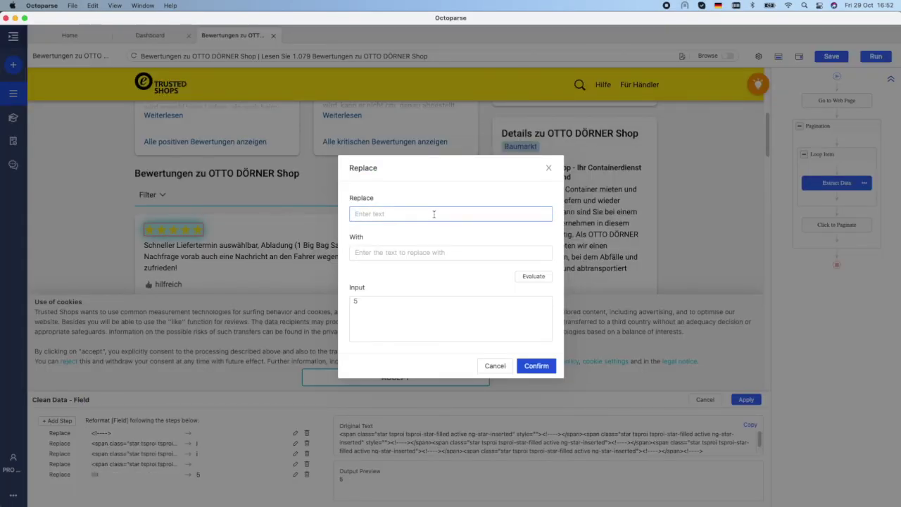
pyautogui.write('iiii')
pyautogui.click(420, 252)
pyautogui.write('4')
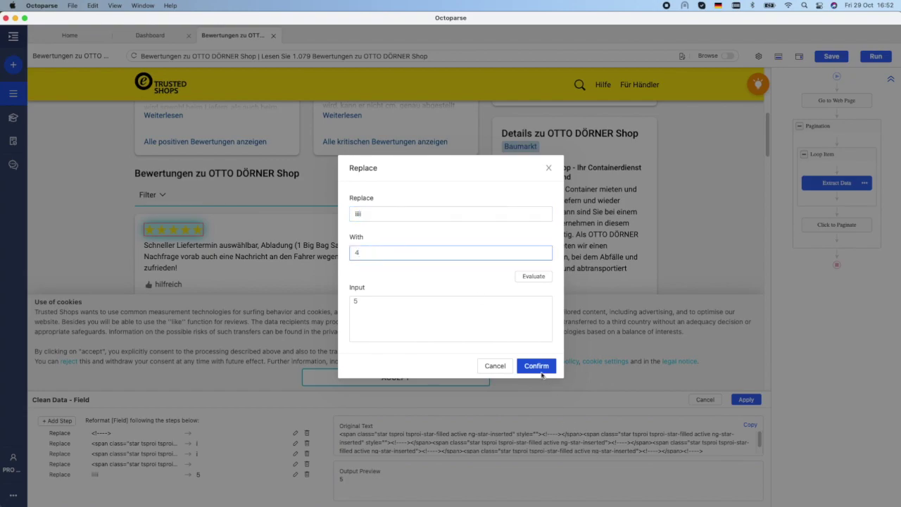
pyautogui.click(537, 365)
# Add a Replace step to the field cleaning that converts iii to 3.
pyautogui.click(57, 420)
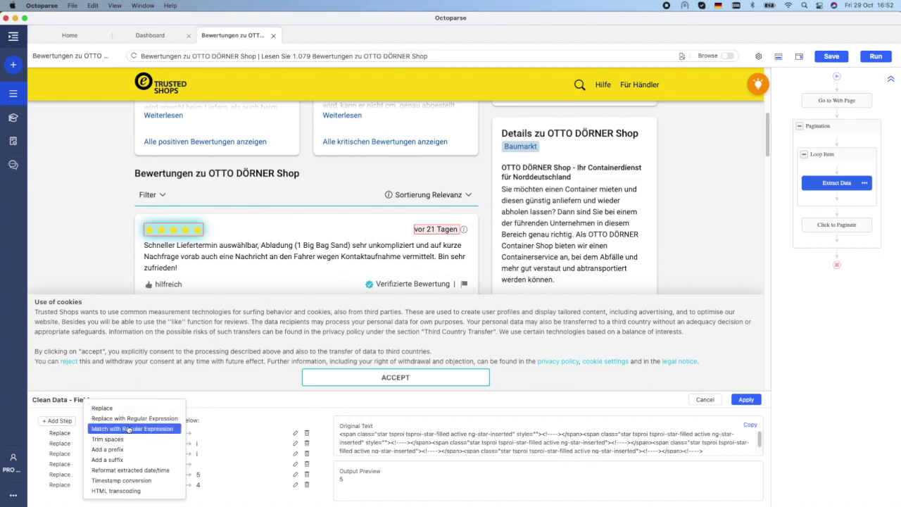
pyautogui.click(102, 407)
pyautogui.click(521, 208)
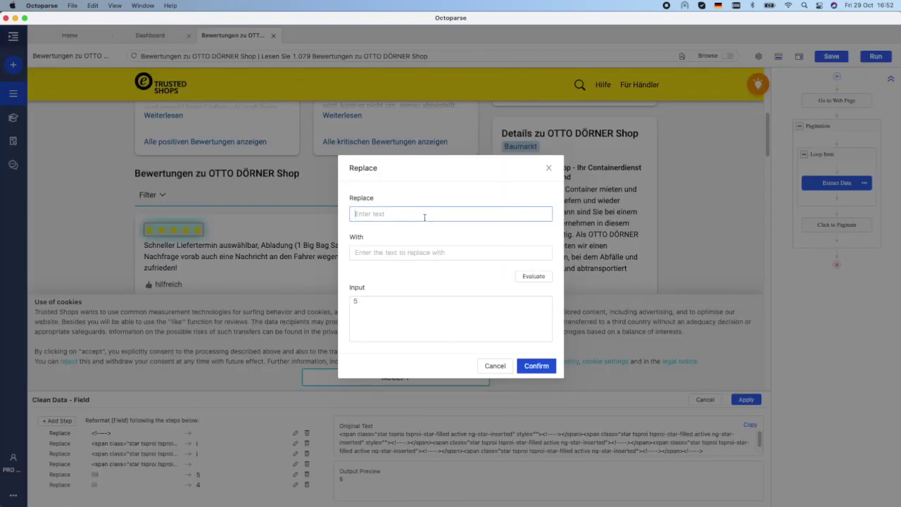
pyautogui.write('iii')
pyautogui.click(416, 254)
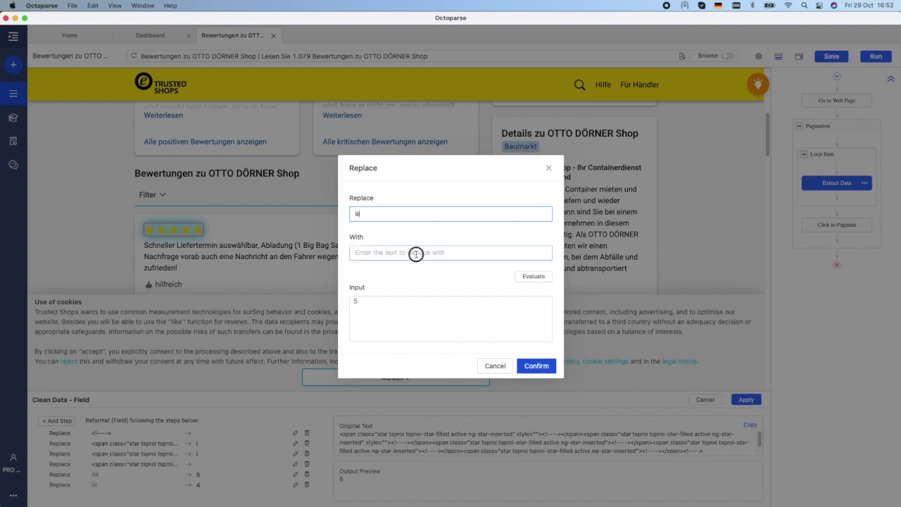
pyautogui.write('3')
pyautogui.click(536, 366)
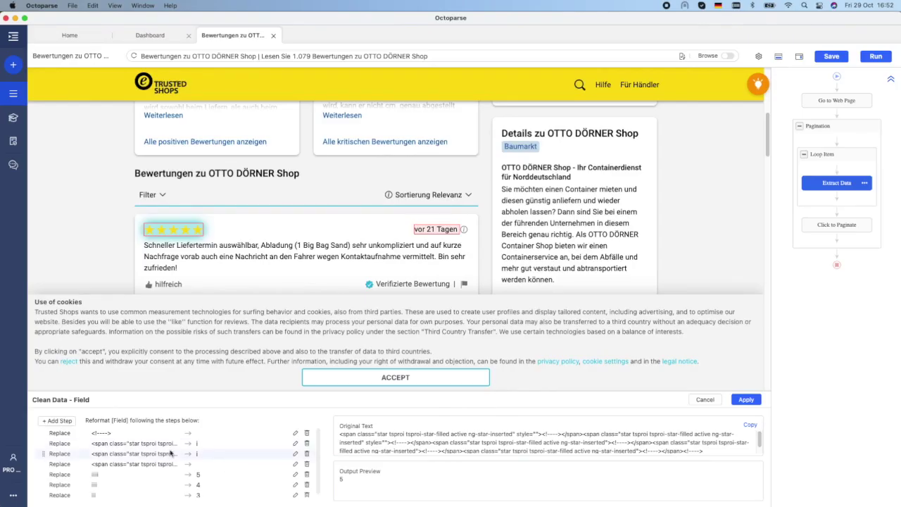
# Add a Replace step to the field cleaning that converts ii to 2.
pyautogui.click(57, 420)
pyautogui.click(138, 408)
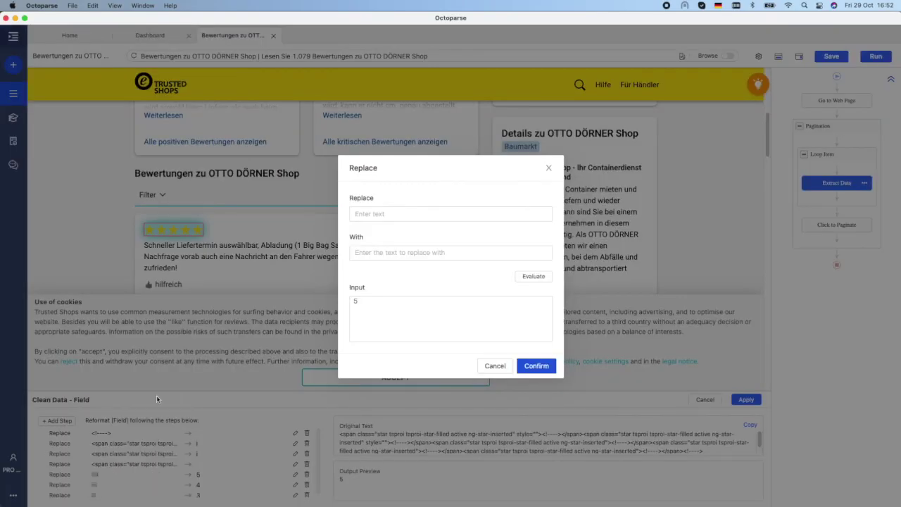
pyautogui.click(428, 213)
pyautogui.write('i')
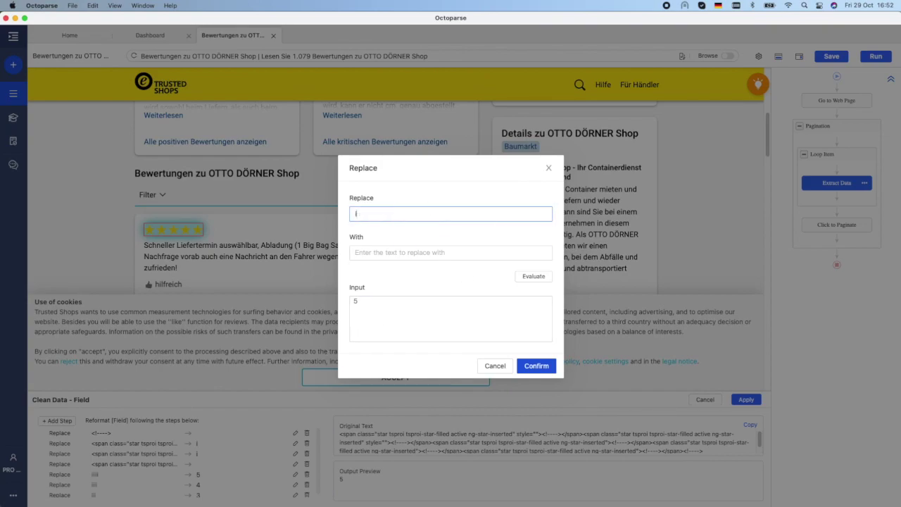
pyautogui.write('i')
pyautogui.click(394, 252)
pyautogui.write('1')
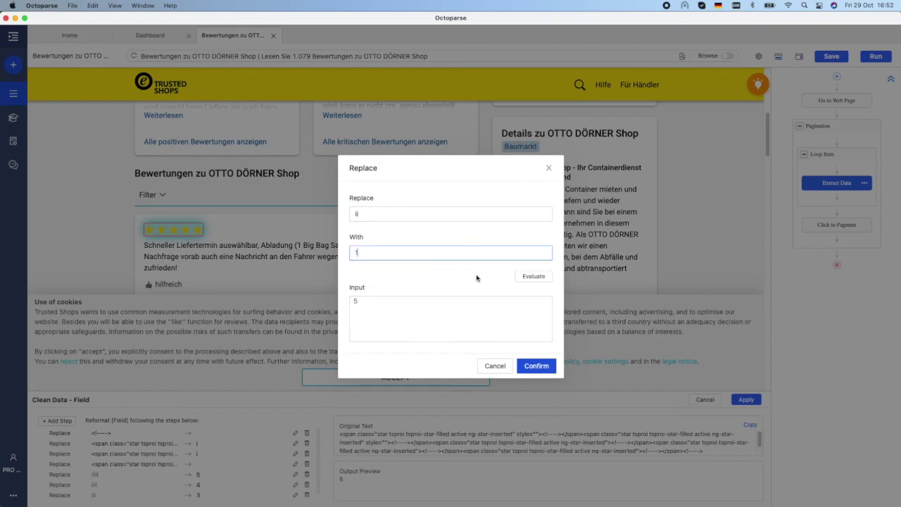
pyautogui.click(536, 365)
# Add a Replace step that converts i to 1 and apply the complete cleaning to the field.
pyautogui.click(57, 420)
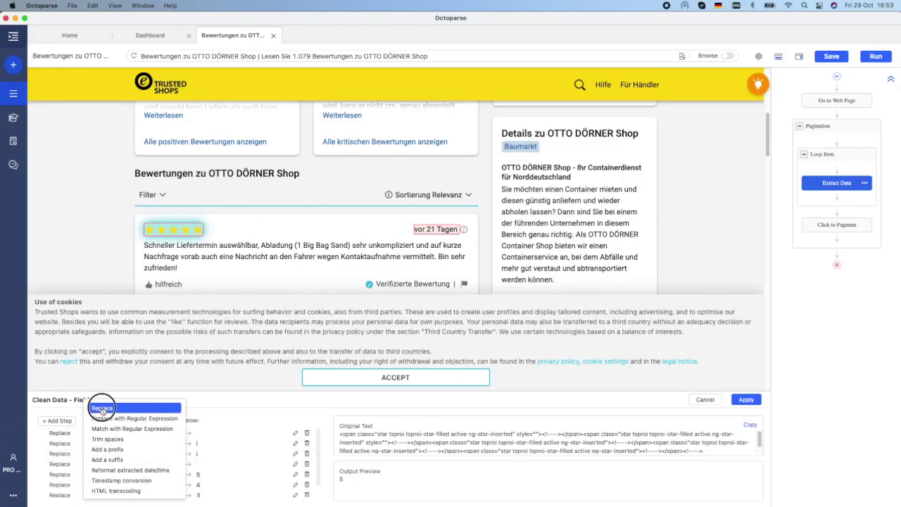
pyautogui.click(98, 408)
pyautogui.click(383, 214)
pyautogui.write('i')
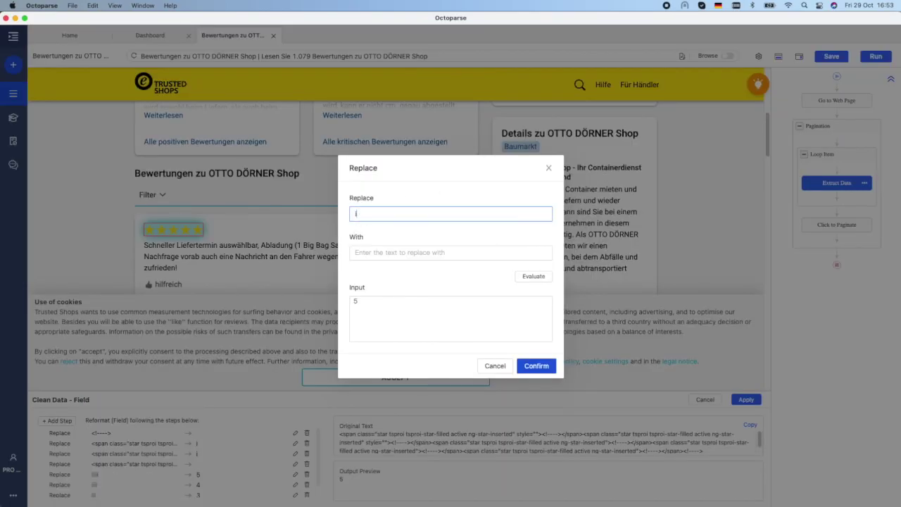
pyautogui.click(358, 252)
pyautogui.write('1')
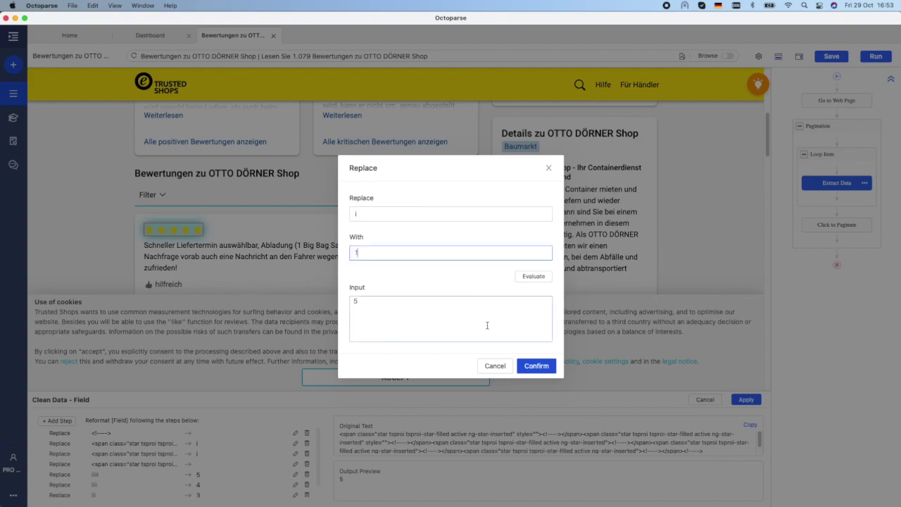
pyautogui.click(552, 373)
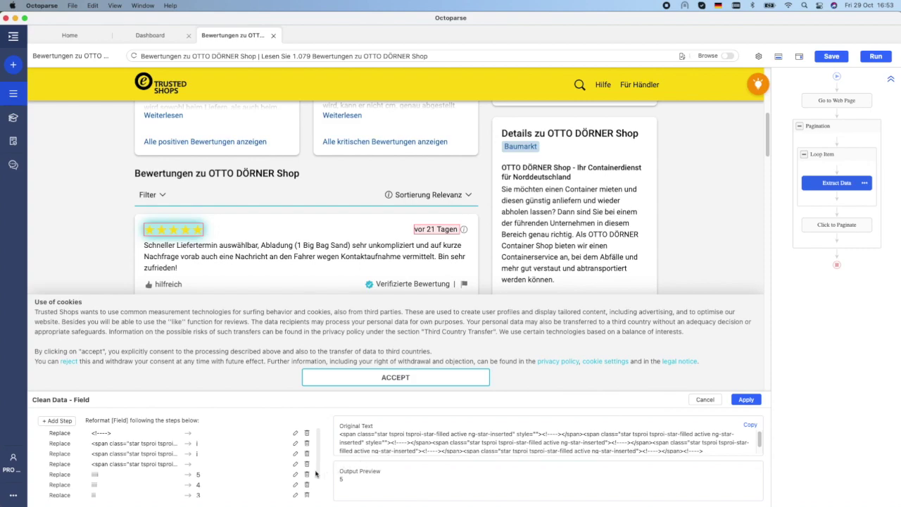
pyautogui.scroll(-2, 318, 486)
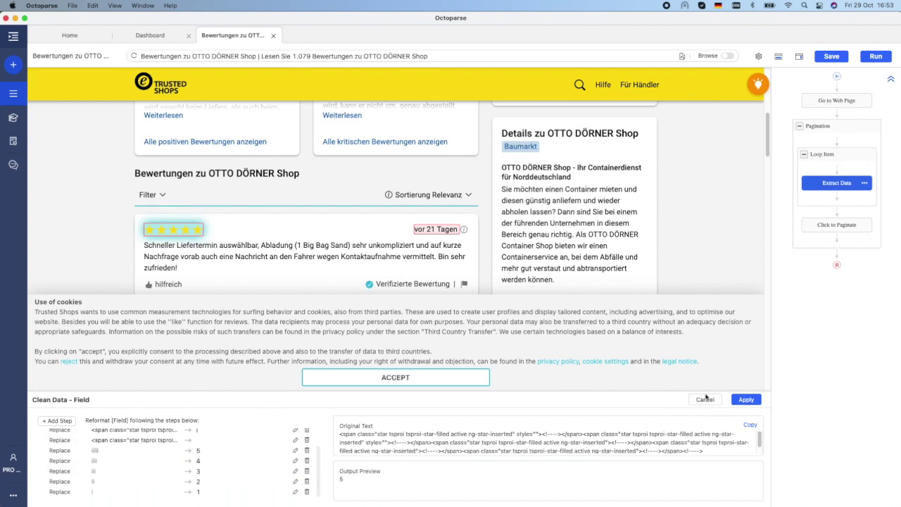
pyautogui.click(746, 399)
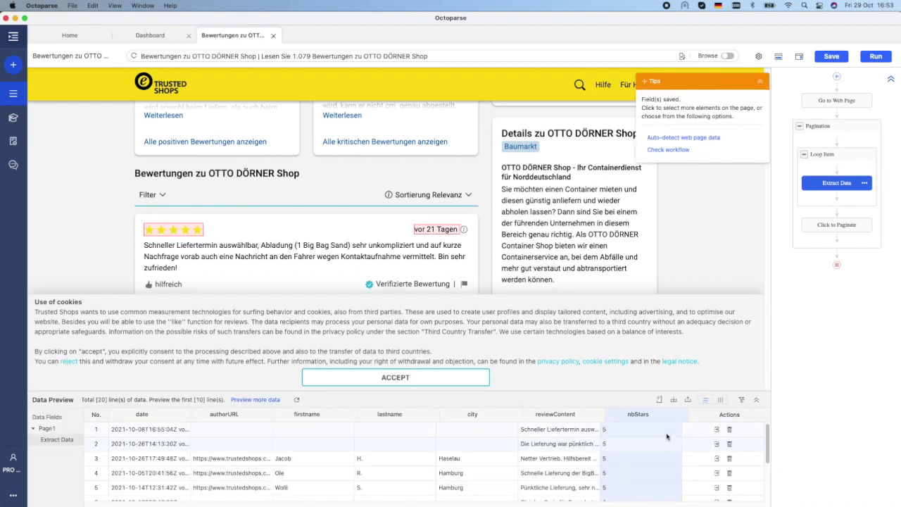
# Compare the nbStars values of lines 5 to 7 in the data preview with the star ratings on the page.
pyautogui.scroll(-3, 669, 440)
pyautogui.scroll(2, 633, 451)
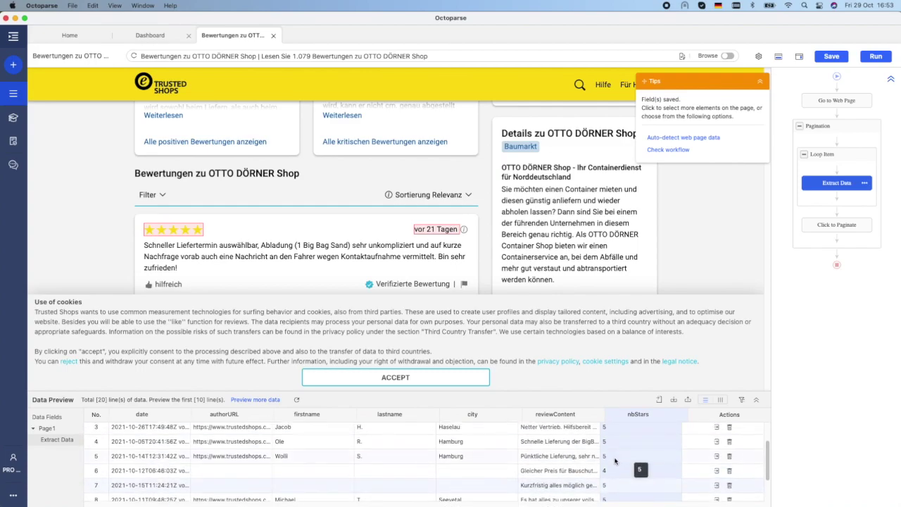
pyautogui.click(606, 455)
pyautogui.click(608, 470)
pyautogui.click(609, 485)
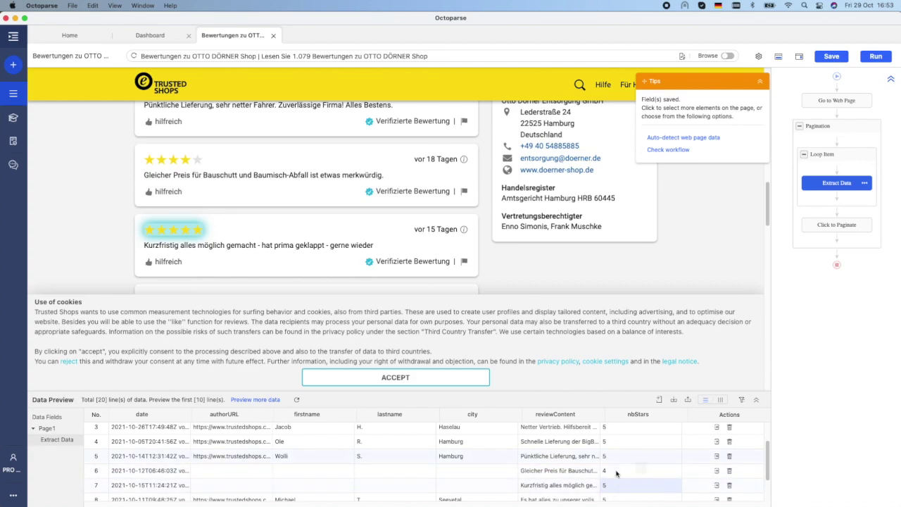
pyautogui.scroll(1, 619, 461)
pyautogui.scroll(1, 619, 460)
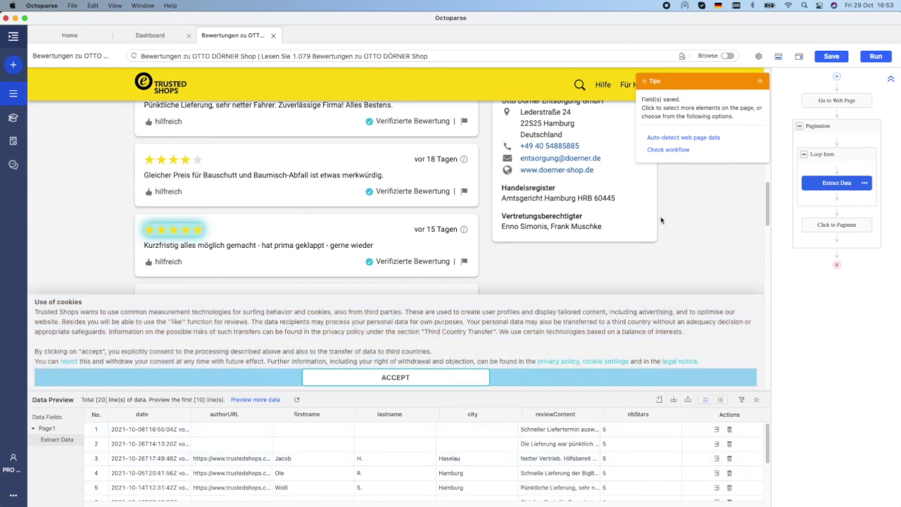
# Save the task under its existing name and run it on the local device in an enlarged run window.
pyautogui.click(832, 55)
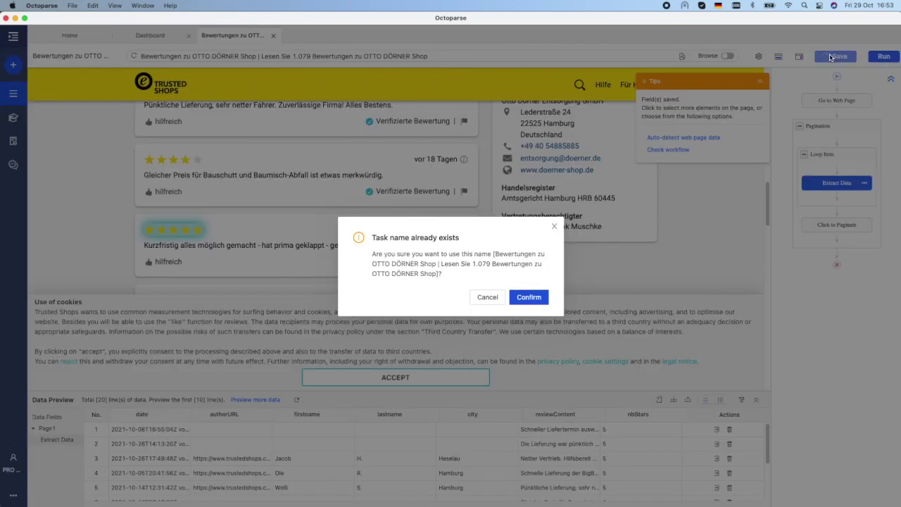
pyautogui.click(531, 297)
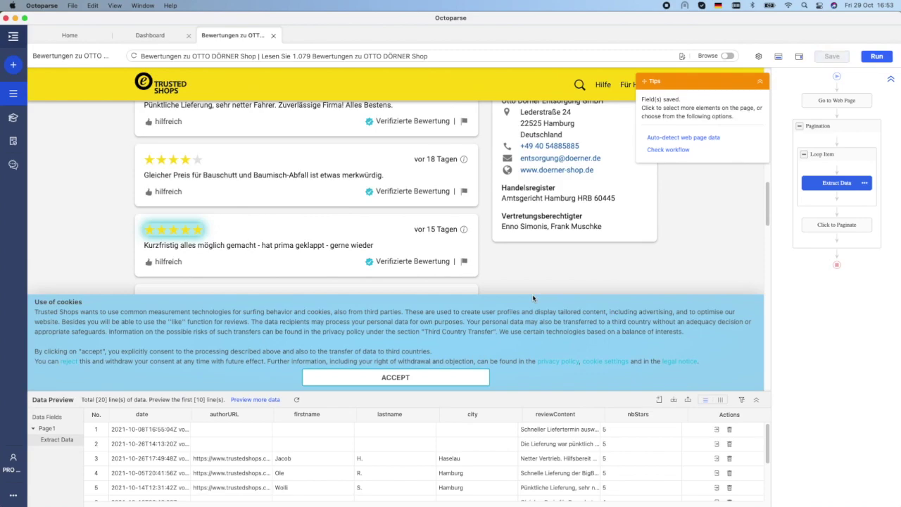
pyautogui.click(874, 56)
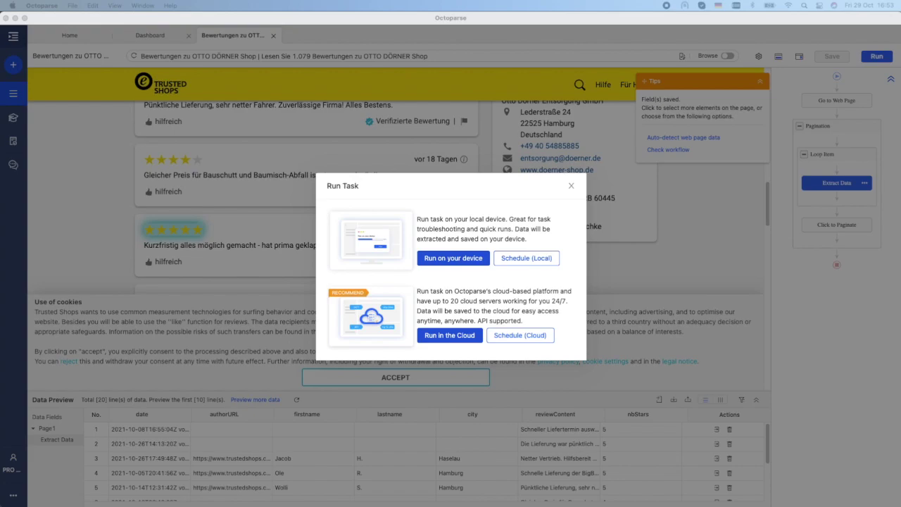
pyautogui.click(453, 257)
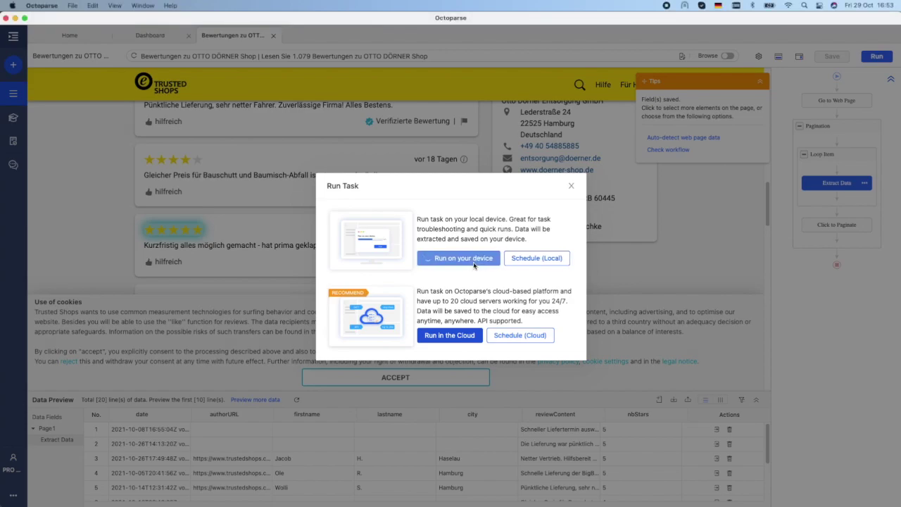
pyautogui.moveTo(417, 56); pyautogui.dragTo(221, 16)
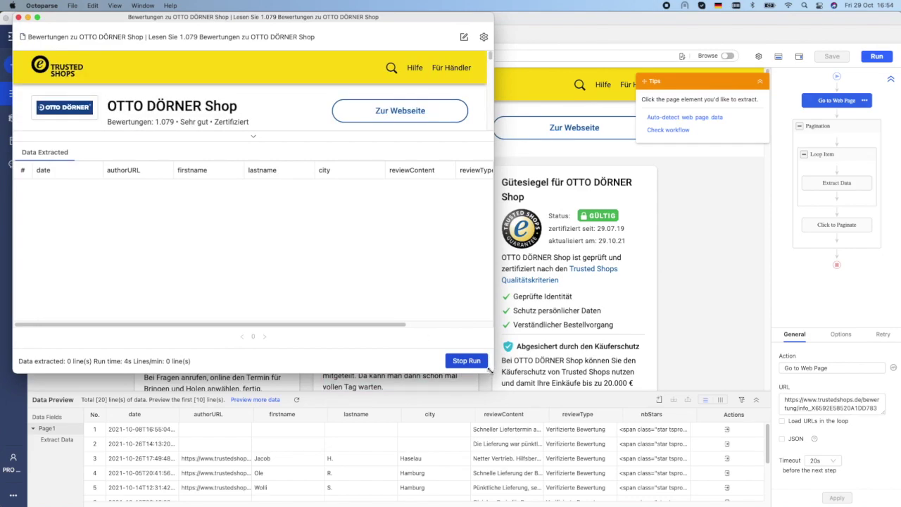
pyautogui.moveTo(490, 370); pyautogui.dragTo(892, 506)
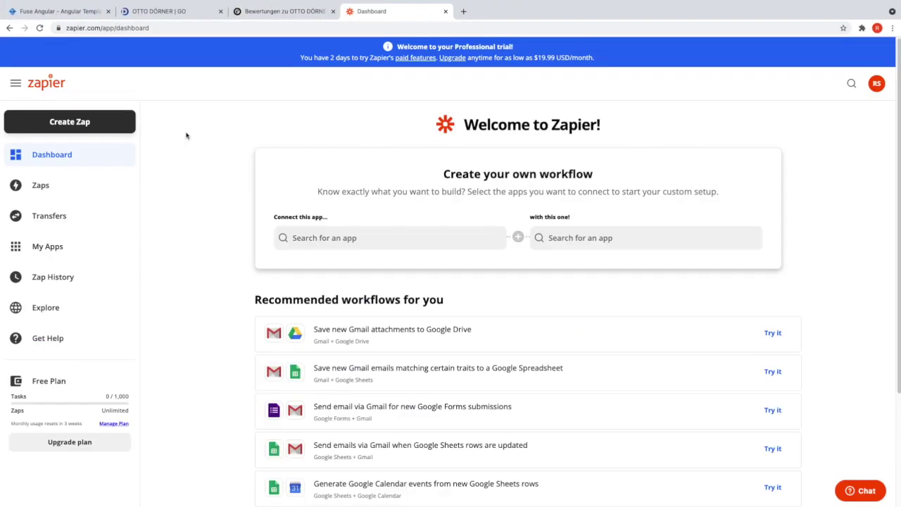
# Switch to Zapier and start a new Zap with Octoparse as the trigger app.
pyautogui.click(39, 185)
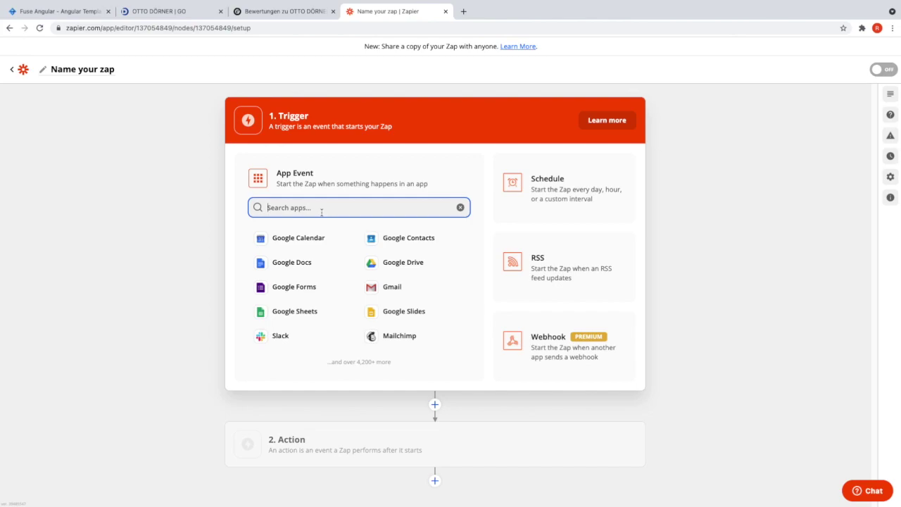
pyautogui.write('Octo')
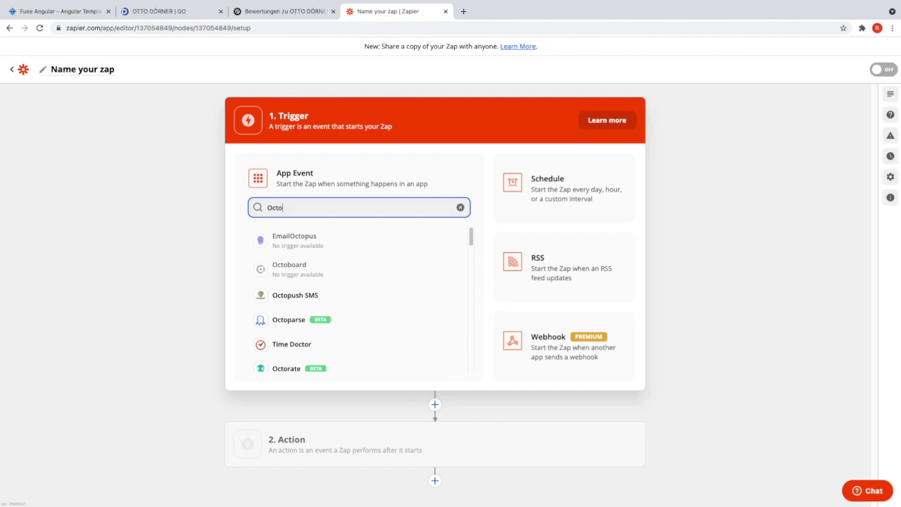
pyautogui.write('parse')
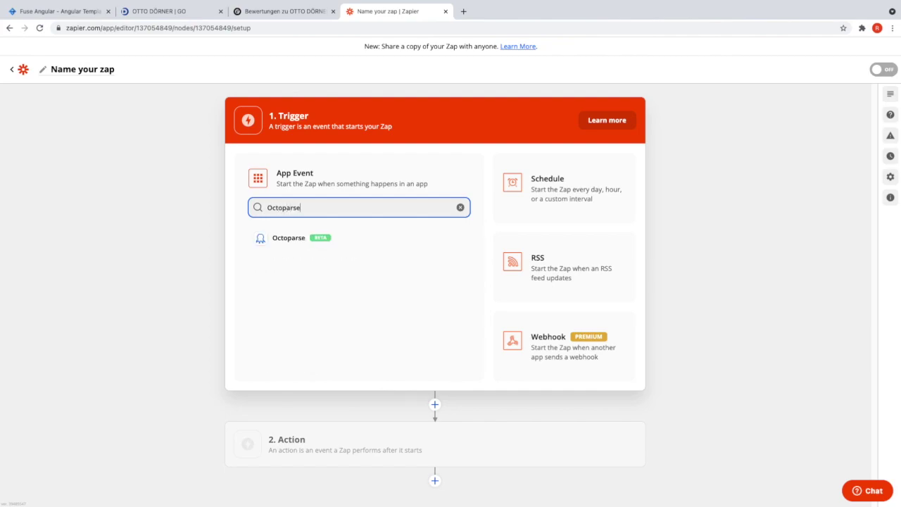
pyautogui.click(293, 238)
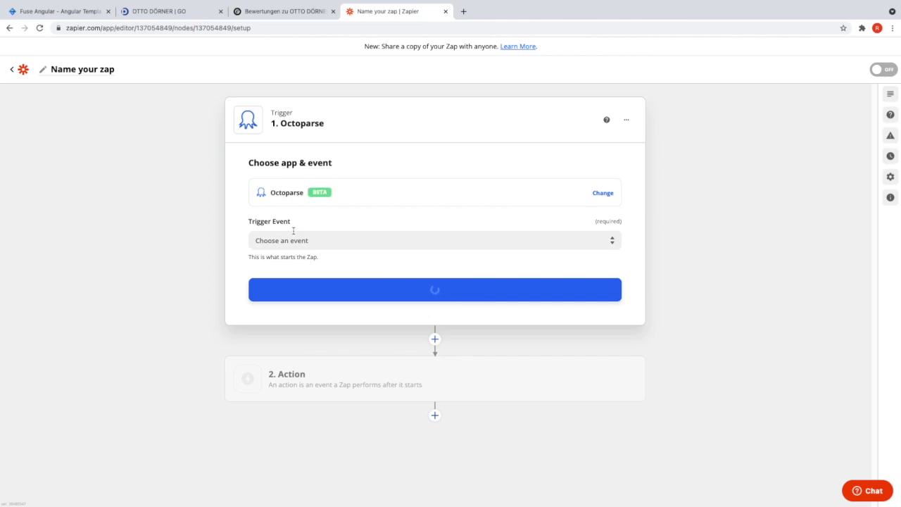
# Set the trigger event to New Data Processed and choose the connected Octoparse account.
pyautogui.click(308, 238)
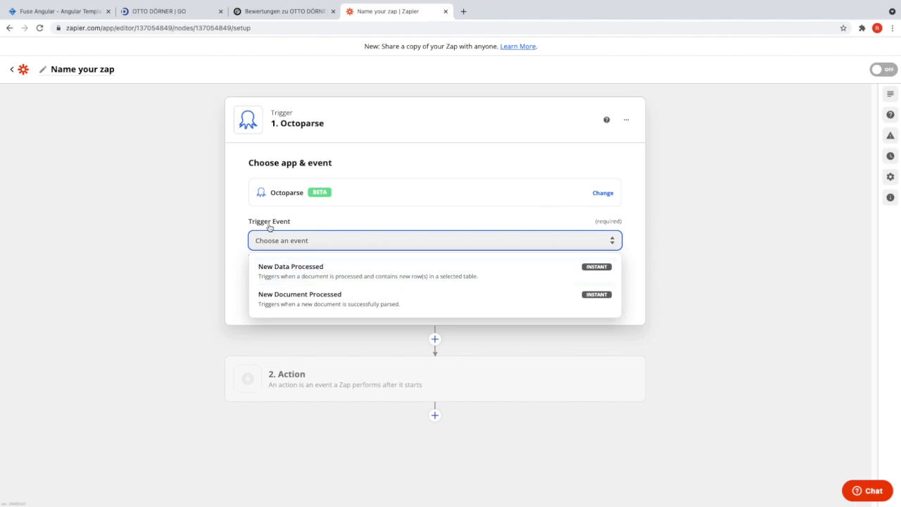
pyautogui.click(296, 271)
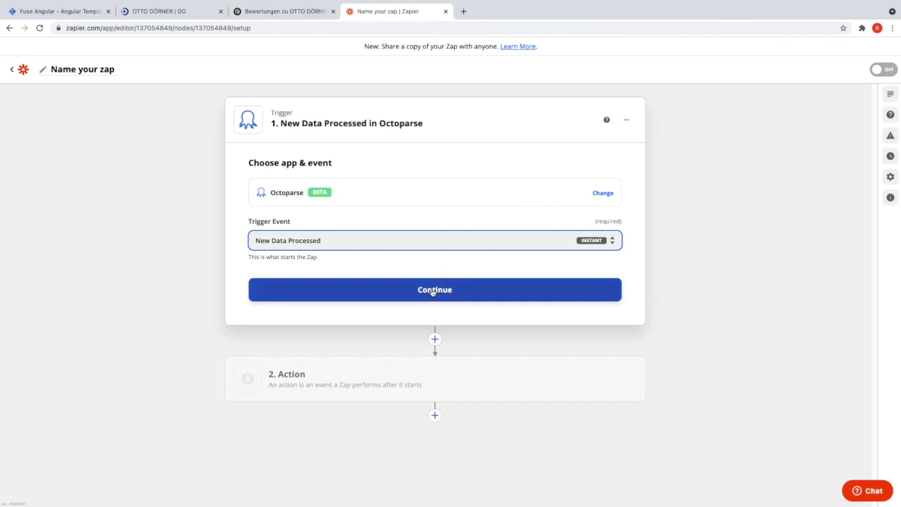
pyautogui.click(435, 290)
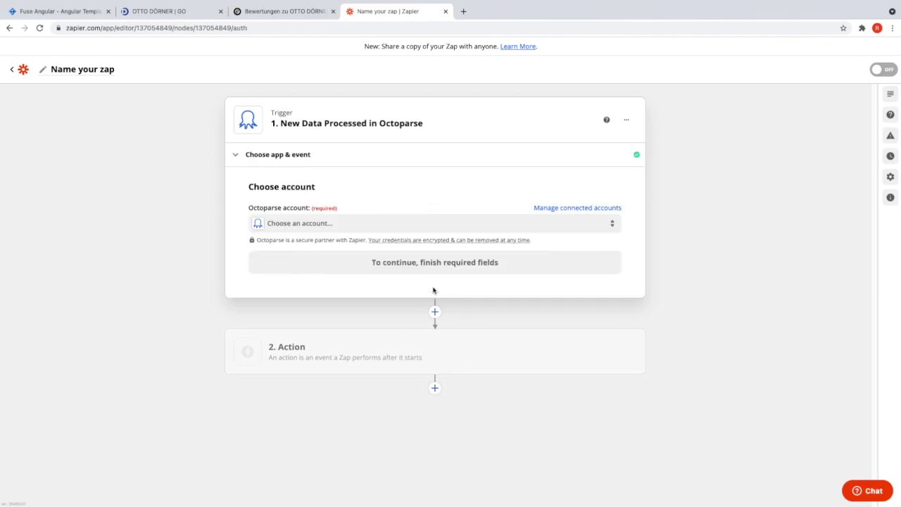
pyautogui.click(351, 222)
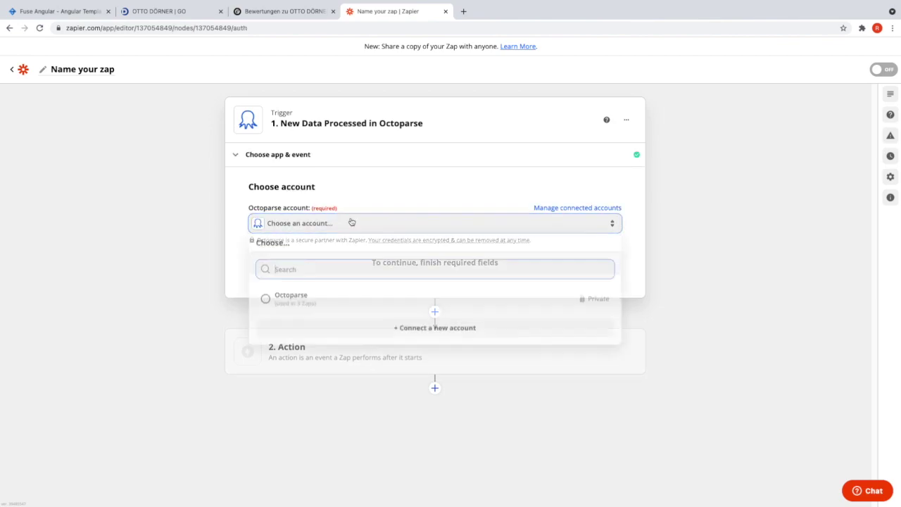
pyautogui.click(329, 301)
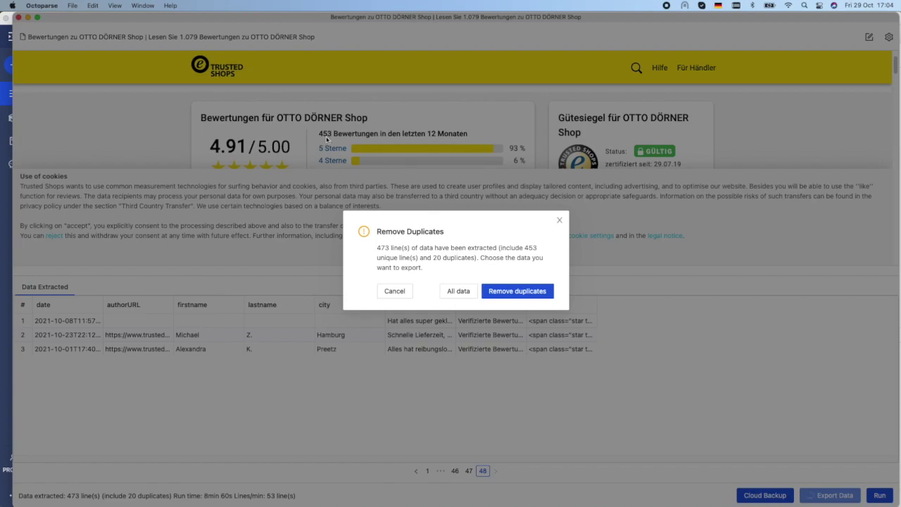
# Remove the duplicates from the extracted reviews, view the database export options, and export the local data as JSON.
pyautogui.click(509, 290)
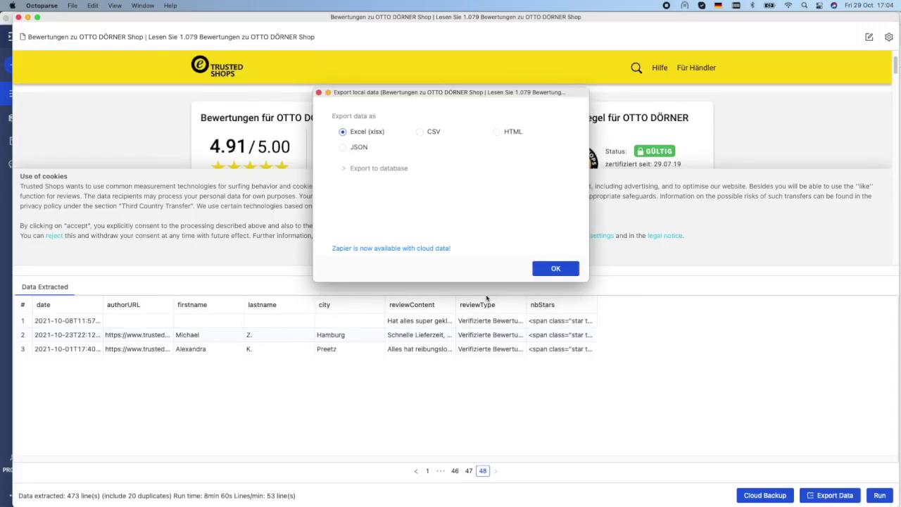
pyautogui.click(342, 147)
pyautogui.click(364, 173)
pyautogui.click(558, 269)
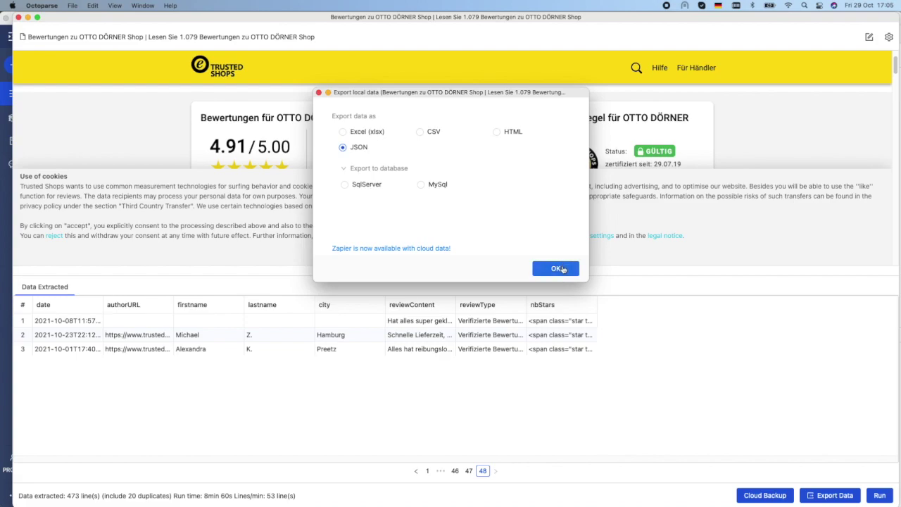
pyautogui.click(509, 222)
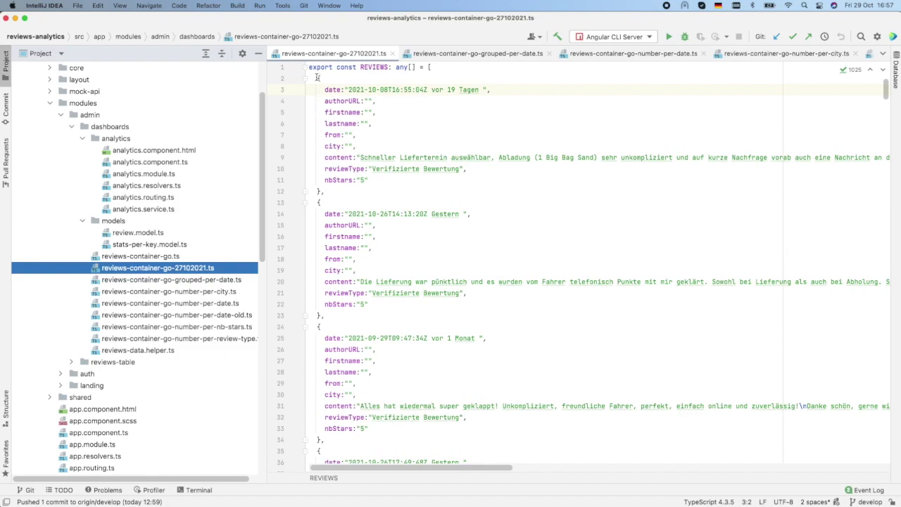
# Switch to IntelliJ IDEA and review the raw records in reviews-container-go-27102021.ts and the date groups in reviews-container-go-grouped-per-date.ts.
pyautogui.moveTo(316, 78); pyautogui.dragTo(354, 417)
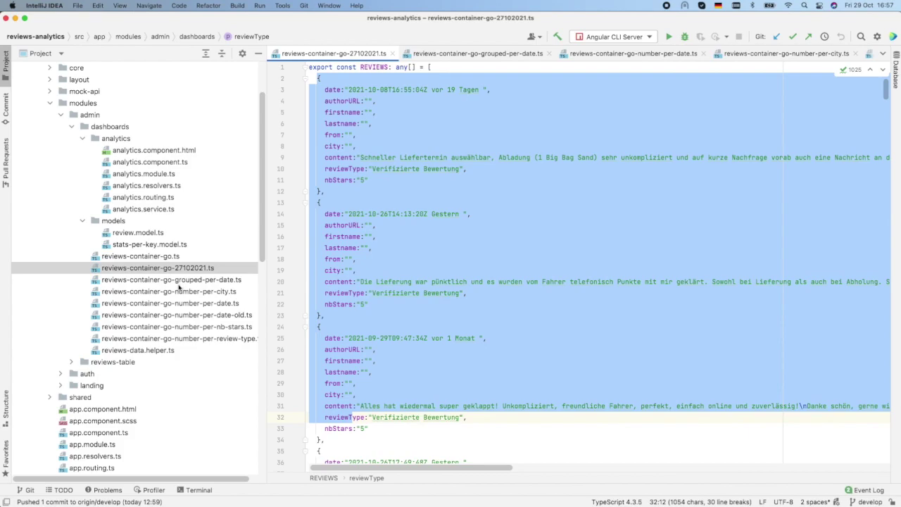
pyautogui.doubleClick(186, 281)
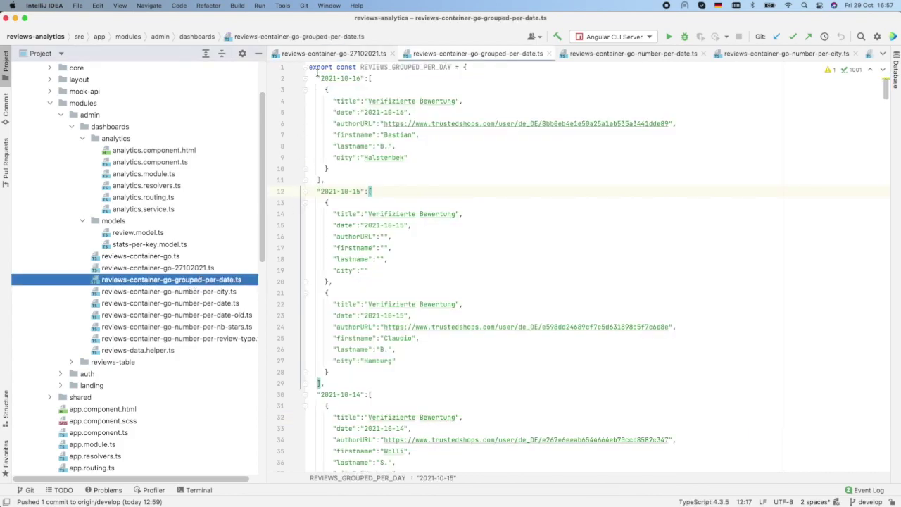
pyautogui.click(372, 78)
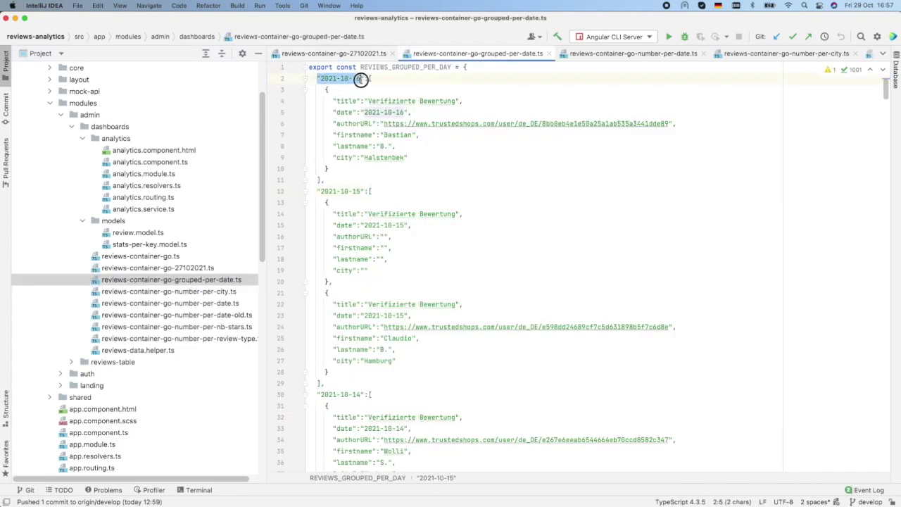
pyautogui.click(381, 194)
pyautogui.click(375, 394)
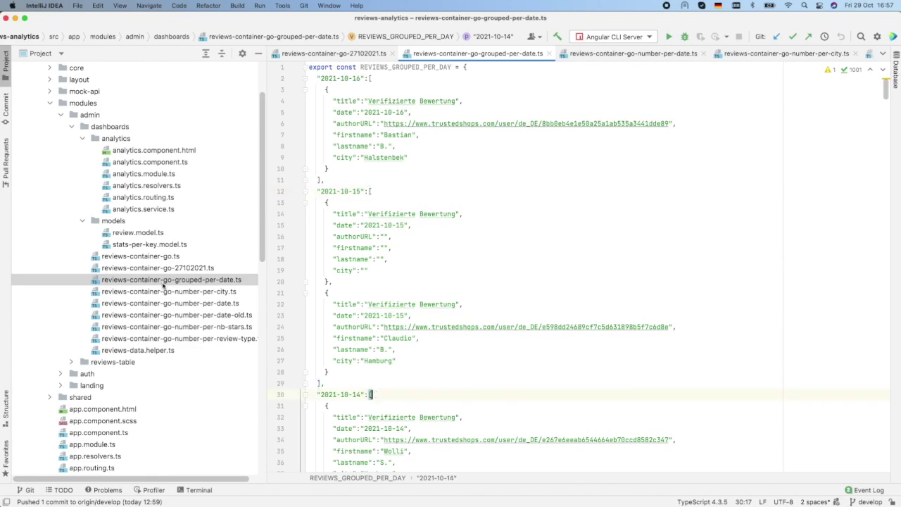
# Open reviews-container-go-number-per-date.ts and examine the x dates with their y review counts.
pyautogui.click(188, 304)
pyautogui.doubleClick(153, 303)
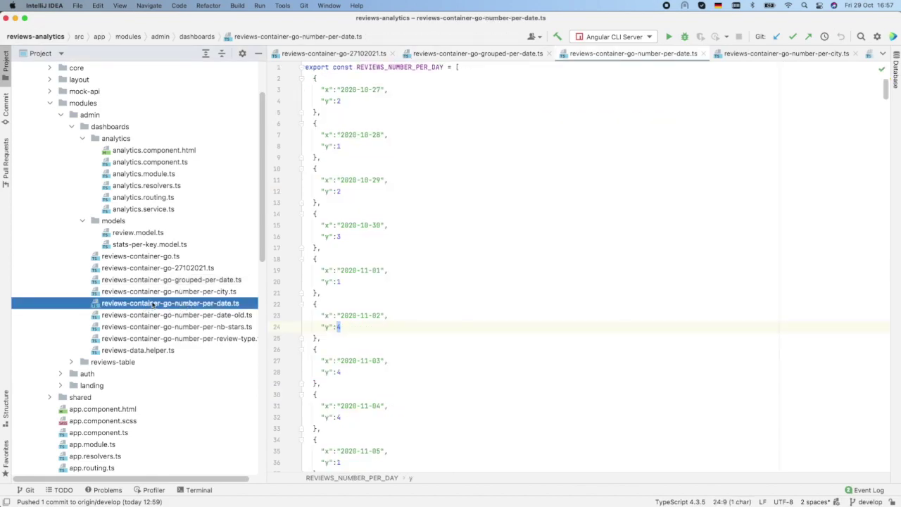
pyautogui.click(338, 100)
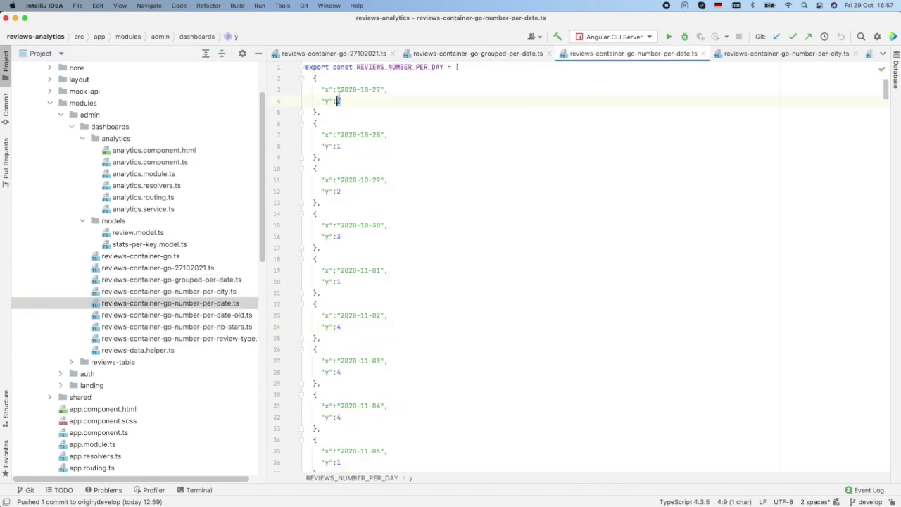
pyautogui.doubleClick(339, 326)
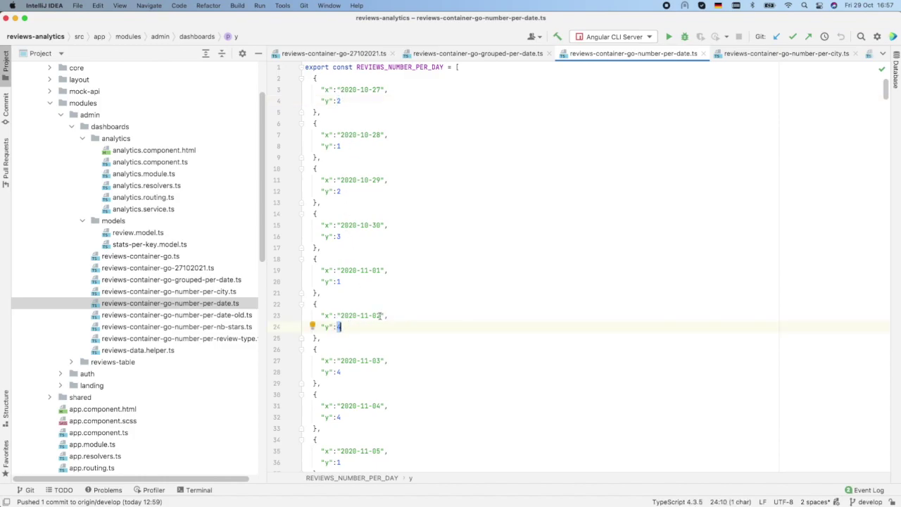
pyautogui.moveTo(379, 315); pyautogui.dragTo(342, 315)
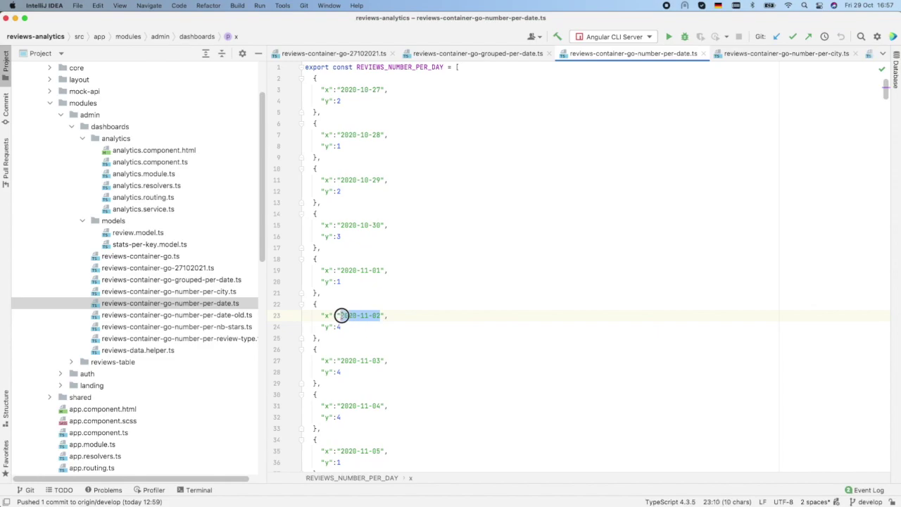
# Open reviews-container-go-number-per-city.ts and examine a city entry and its review count near the start of the list.
pyautogui.doubleClick(208, 291)
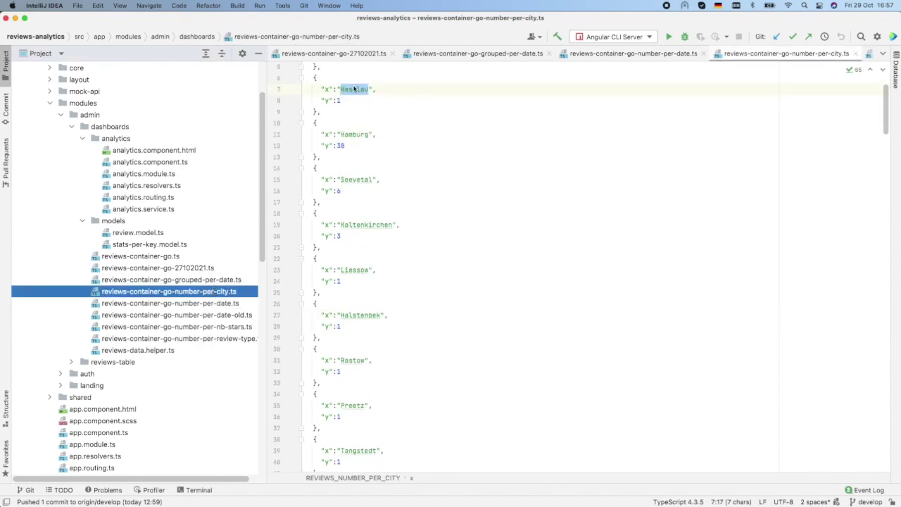
pyautogui.scroll(1, 354, 91)
pyautogui.click(352, 107)
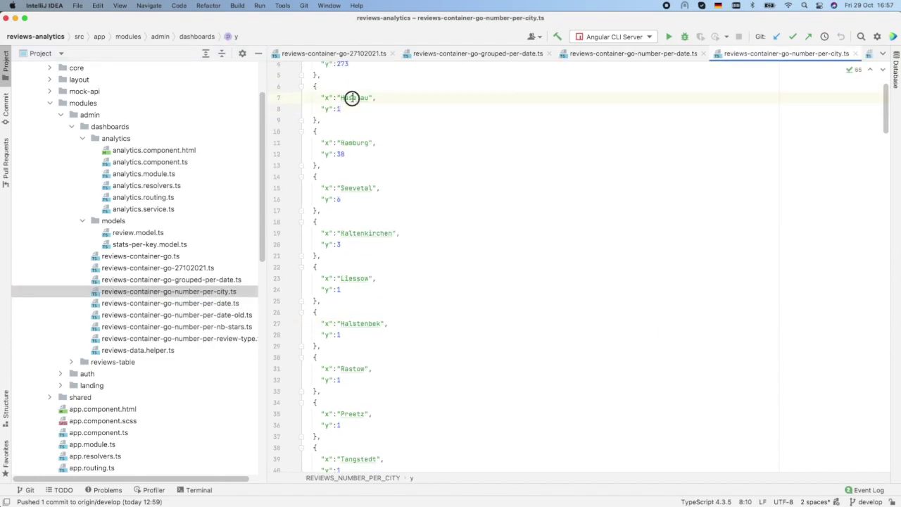
pyautogui.doubleClick(352, 98)
# Open reviews-container-go-number-per-nb-stars.ts and examine the 4-stars entry with its review count.
pyautogui.doubleClick(201, 326)
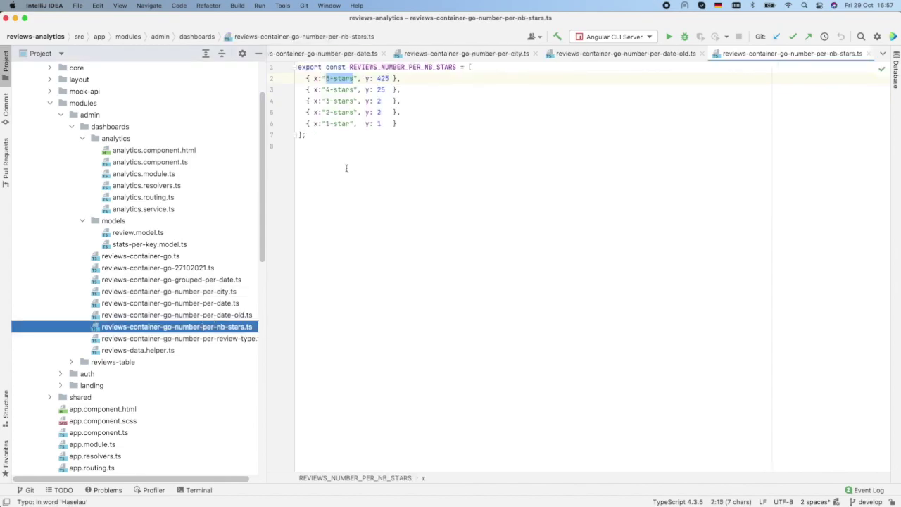
pyautogui.doubleClick(380, 89)
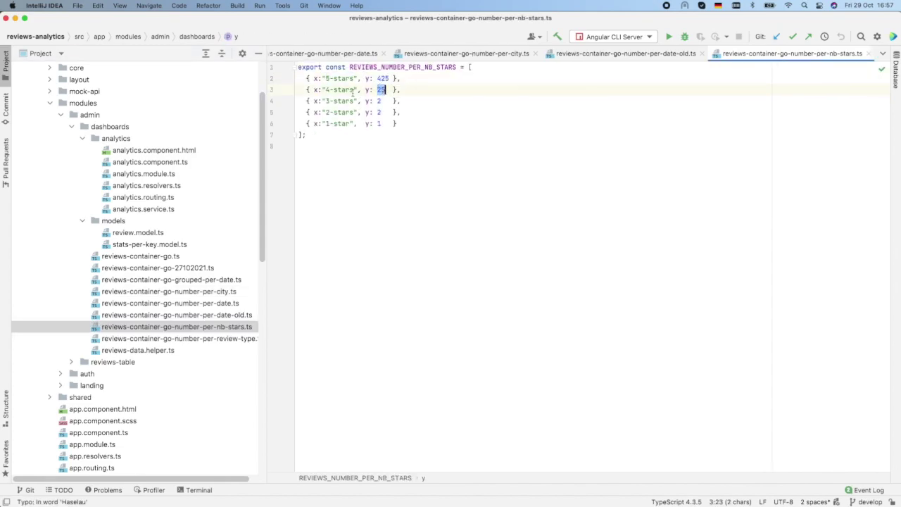
pyautogui.moveTo(325, 91); pyautogui.dragTo(354, 90)
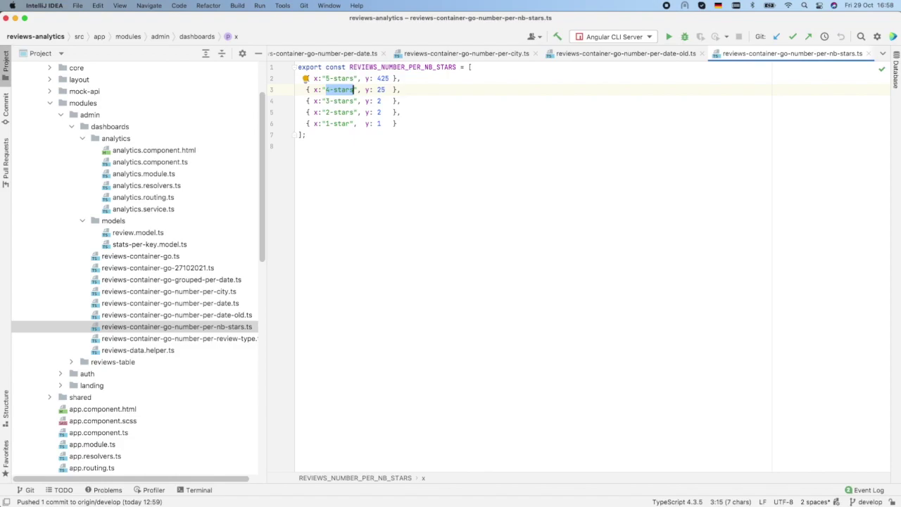
# Switch to the Analytics Dashboard in the browser and compare the Reviews Overview chart for Last Year and This Year.
pyautogui.press('ctrl+super+Escape')
pyautogui.hotkey('ctrl', 'Right')
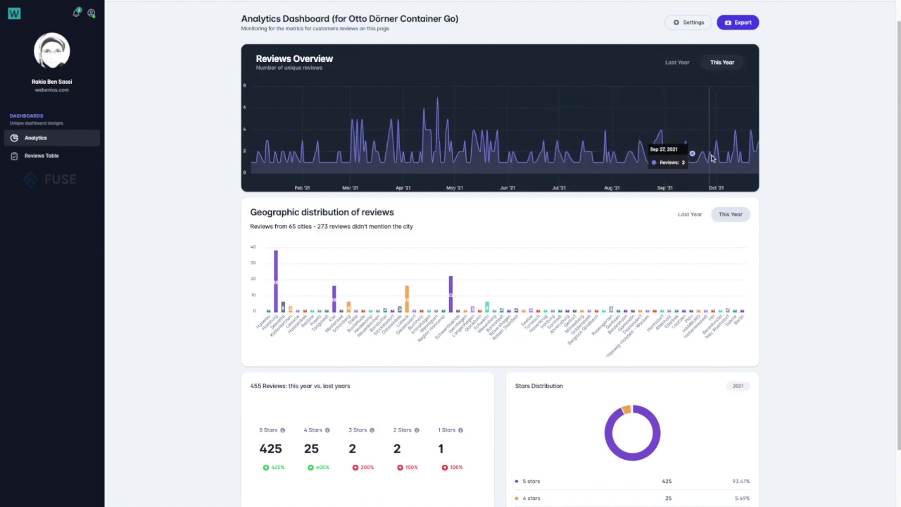
pyautogui.click(678, 63)
pyautogui.click(723, 65)
pyautogui.click(679, 63)
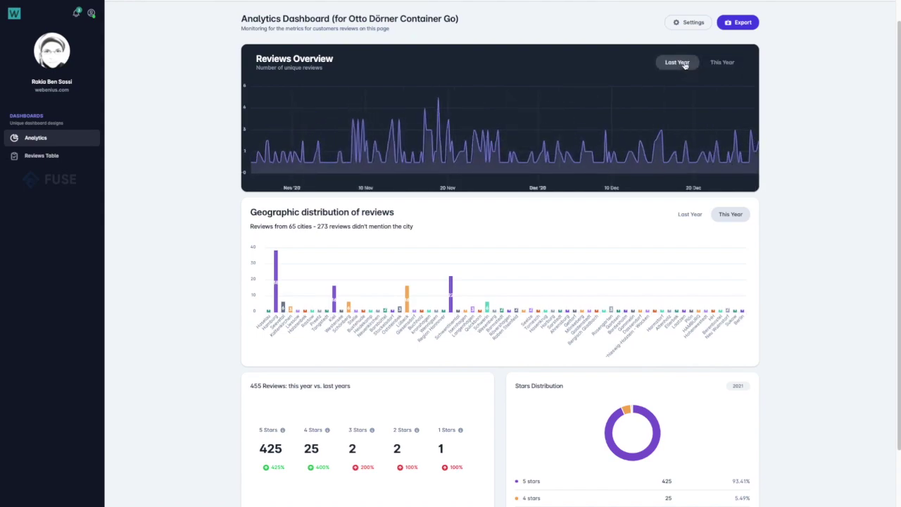
pyautogui.click(725, 62)
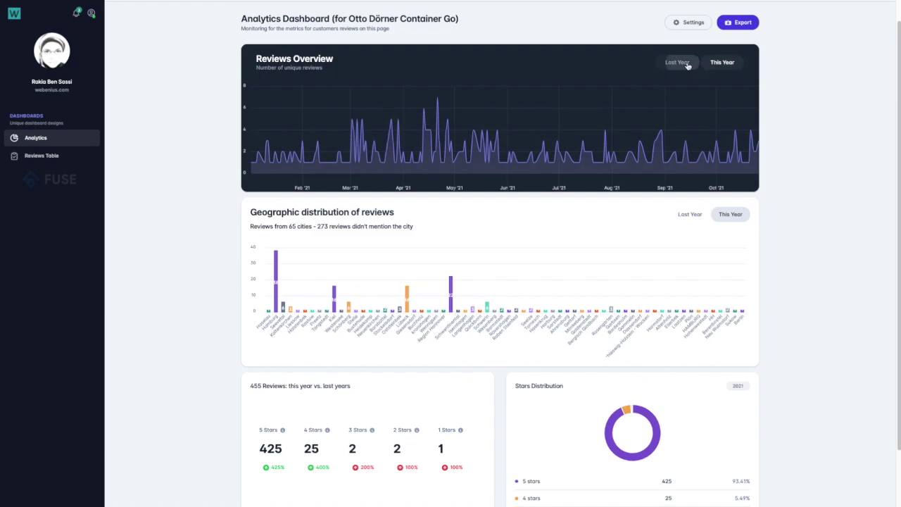
pyautogui.click(678, 62)
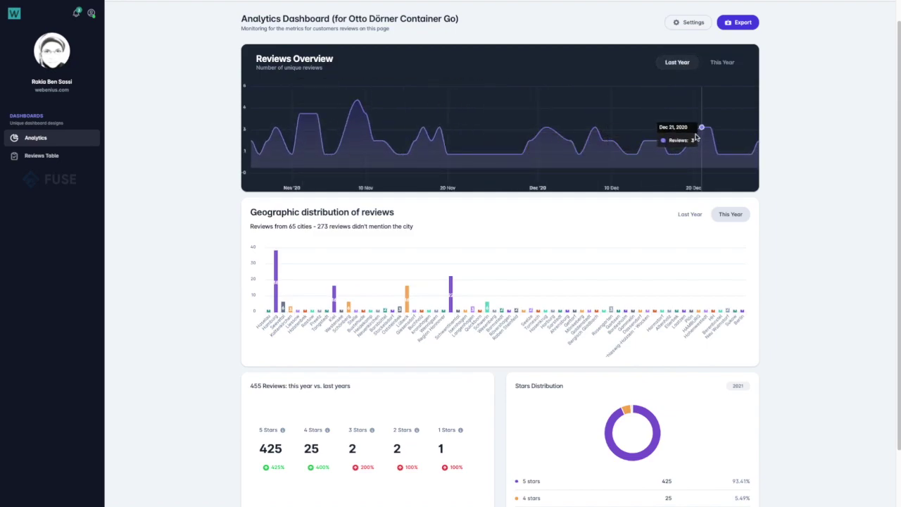
pyautogui.click(723, 64)
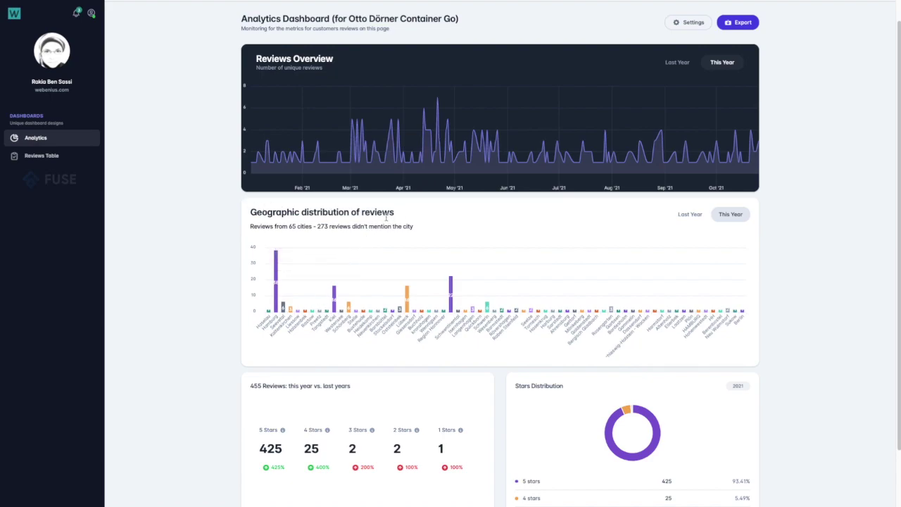
# Examine the Geographic distribution of reviews: the summary line on cities and the review numbers of individual city bars, including Lübeck.
pyautogui.moveTo(317, 227); pyautogui.dragTo(350, 226)
pyautogui.moveTo(313, 226); pyautogui.dragTo(288, 226)
pyautogui.moveTo(743, 313)
pyautogui.moveTo(450, 285)
pyautogui.moveTo(275, 271)
pyautogui.moveTo(408, 296)
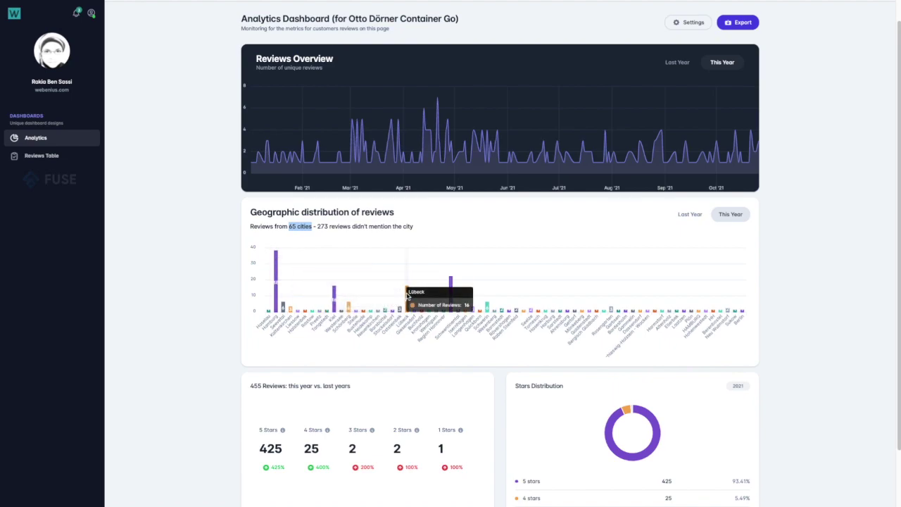
# Examine the Stars Distribution chart and the percentages listed for 3, 2 and 1 stars.
pyautogui.scroll(-1, 620, 283)
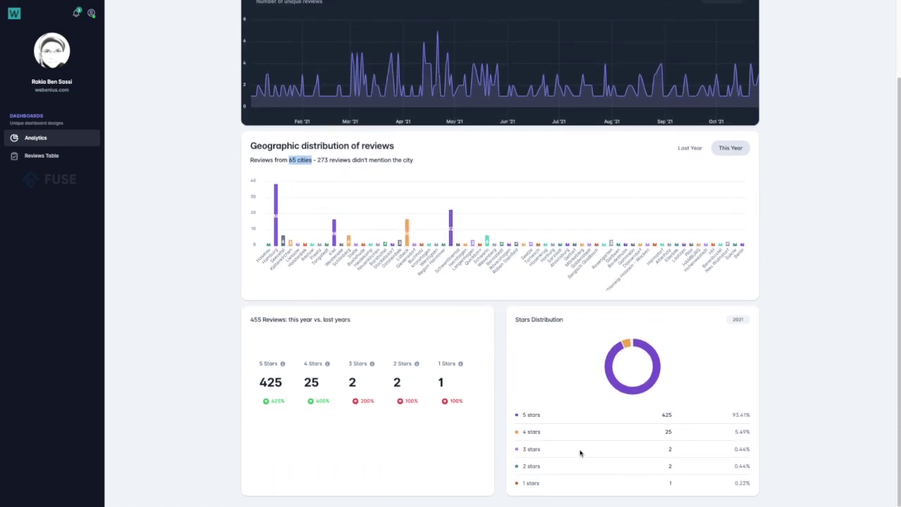
pyautogui.moveTo(643, 398)
pyautogui.click(733, 447)
pyautogui.moveTo(734, 466); pyautogui.dragTo(753, 466)
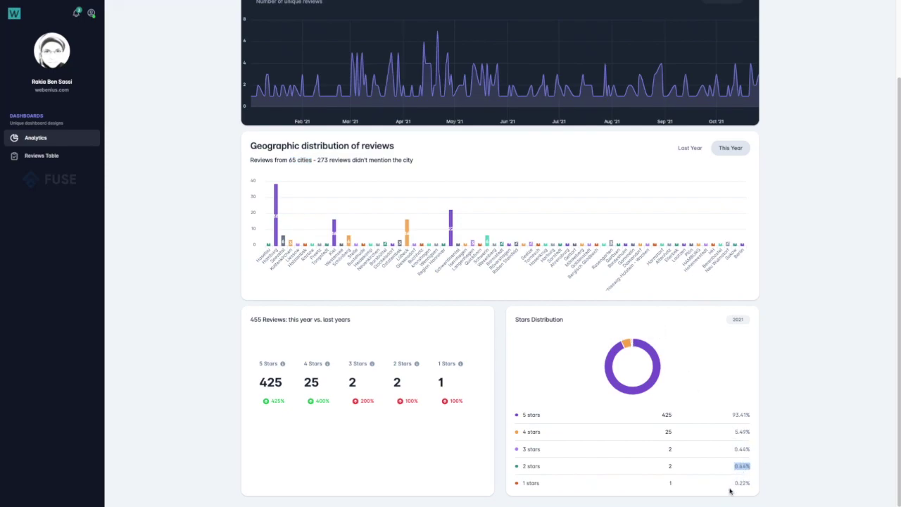
pyautogui.click(729, 485)
# Examine the 5 Stars figure and its percentage change in the card comparing this year with last years.
pyautogui.moveTo(288, 319); pyautogui.dragTo(378, 321)
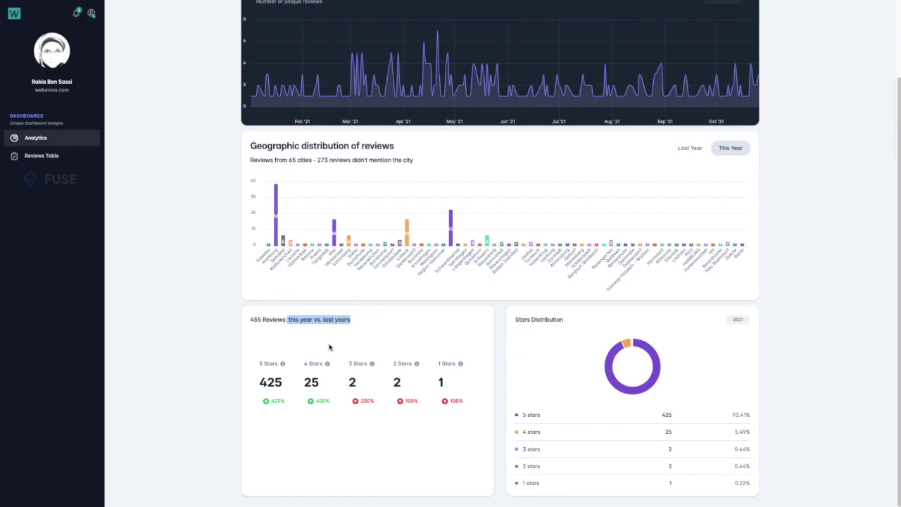
pyautogui.moveTo(257, 363); pyautogui.dragTo(282, 362)
pyautogui.click(264, 401)
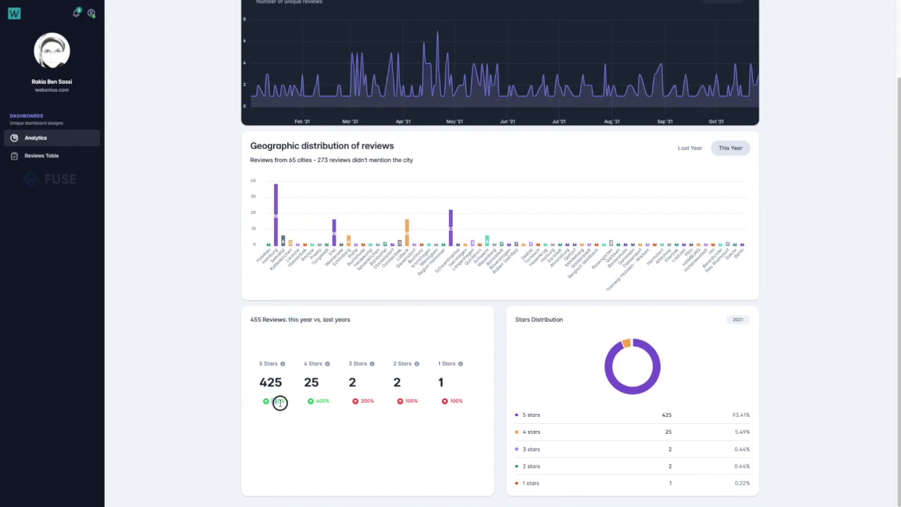
pyautogui.doubleClick(276, 400)
pyautogui.click(285, 406)
pyautogui.doubleClick(259, 399)
# Examine the 4 Stars and 3 Stars percentage changes in the year comparison card, including the 4 Stars info tooltip.
pyautogui.moveTo(305, 362); pyautogui.dragTo(323, 364)
pyautogui.moveTo(329, 400); pyautogui.dragTo(303, 399)
pyautogui.moveTo(346, 362); pyautogui.dragTo(365, 365)
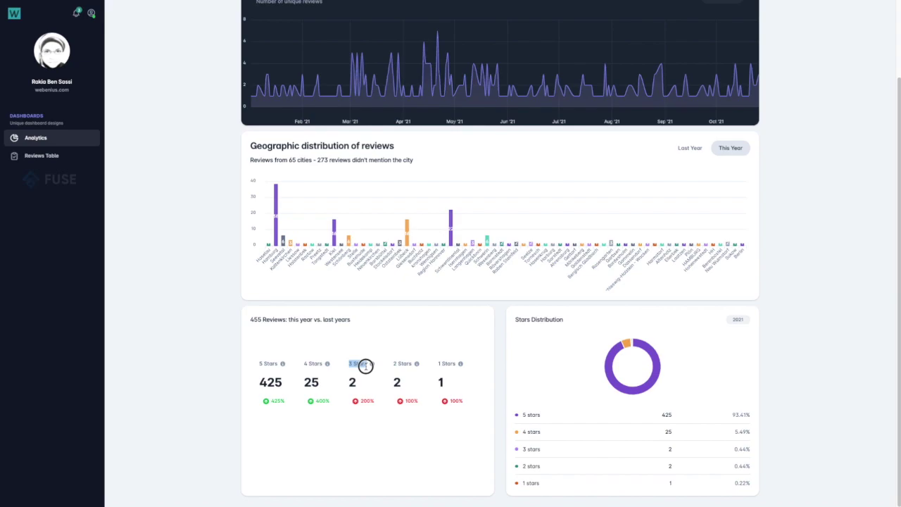
pyautogui.click(363, 402)
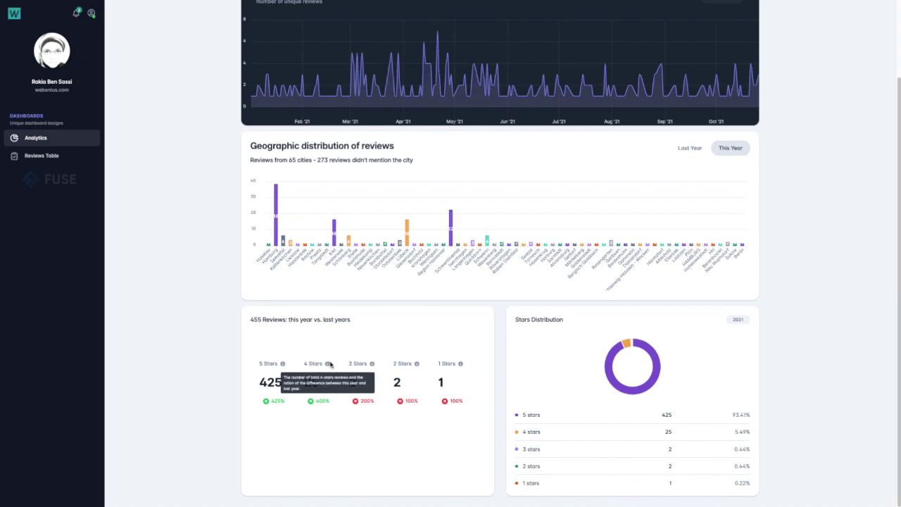
pyautogui.moveTo(322, 363); pyautogui.dragTo(252, 361)
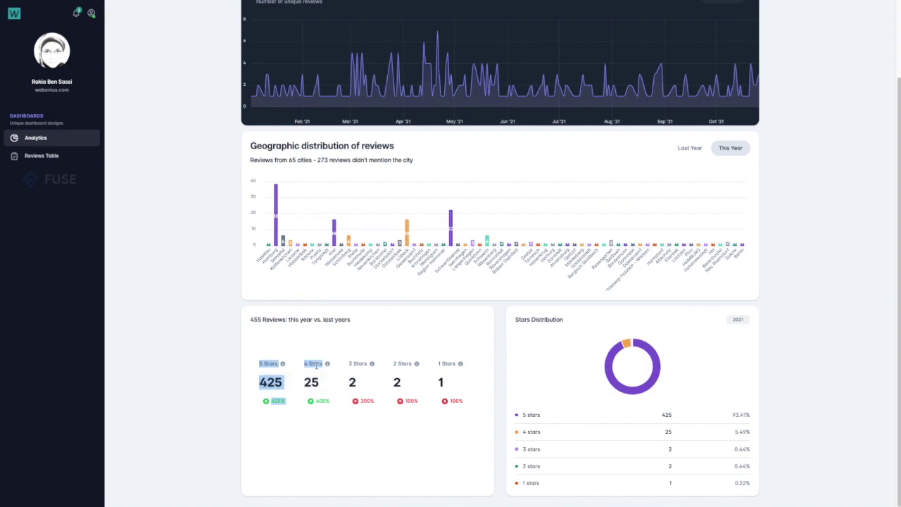
pyautogui.click(359, 408)
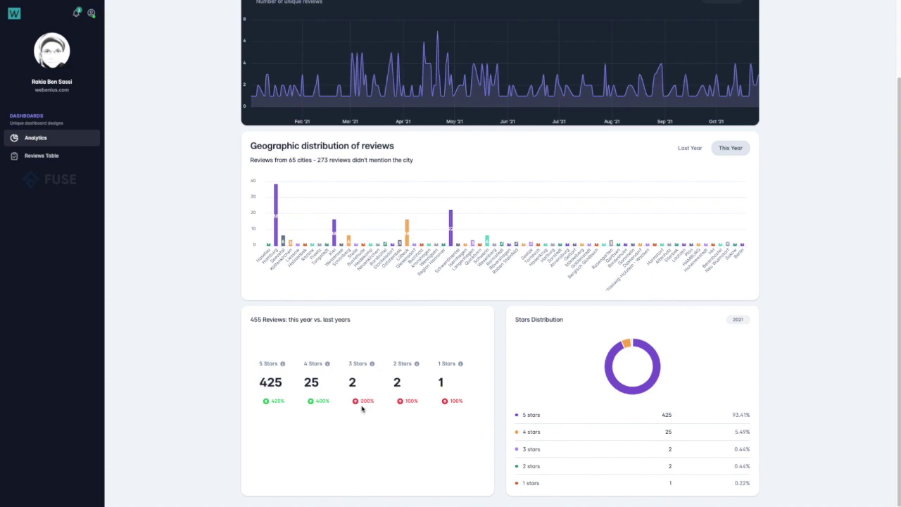
pyautogui.moveTo(360, 400); pyautogui.dragTo(380, 405)
pyautogui.click(790, 303)
# View the year options of Stars Distribution, and switch Reviews Overview to Last Year and back to This Year.
pyautogui.click(739, 320)
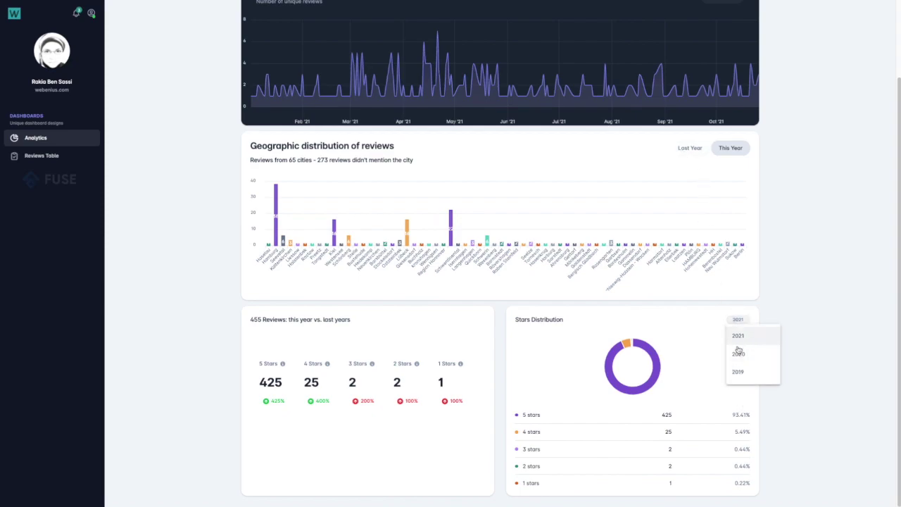
pyautogui.scroll(2, 739, 352)
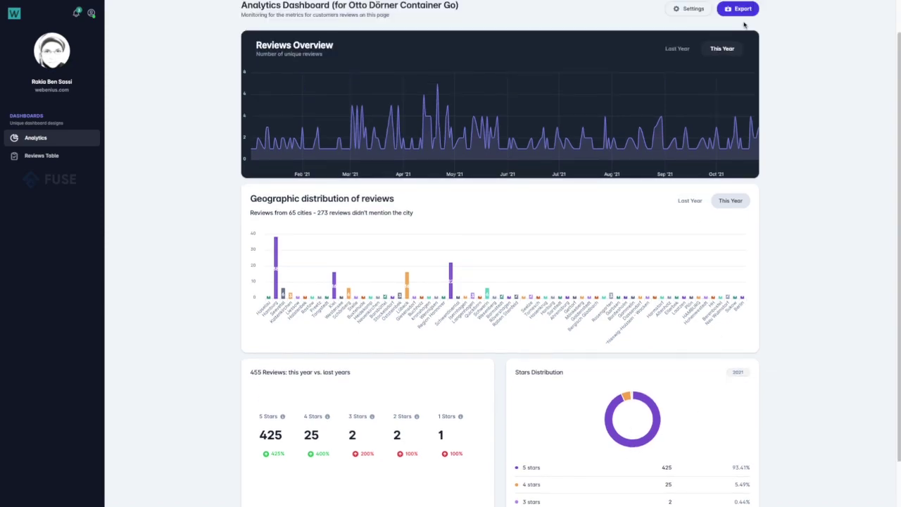
pyautogui.click(676, 48)
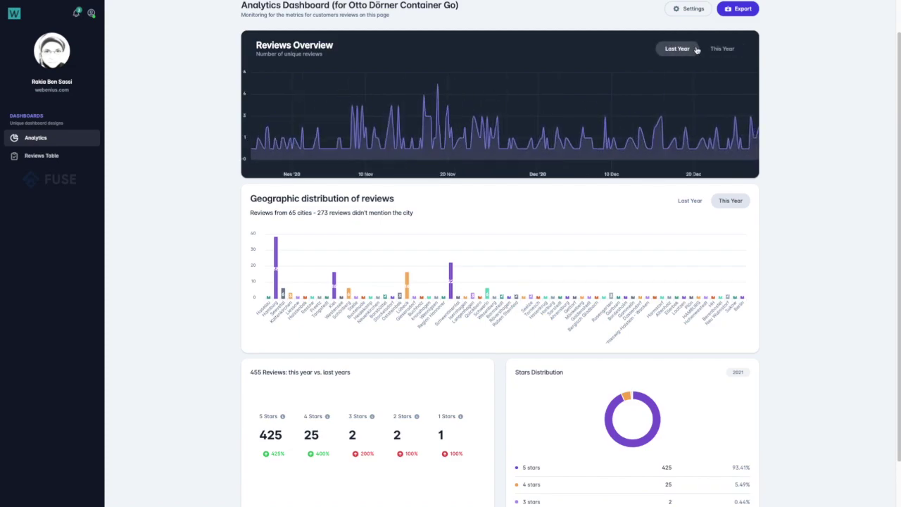
pyautogui.click(728, 52)
pyautogui.scroll(-1, 810, 155)
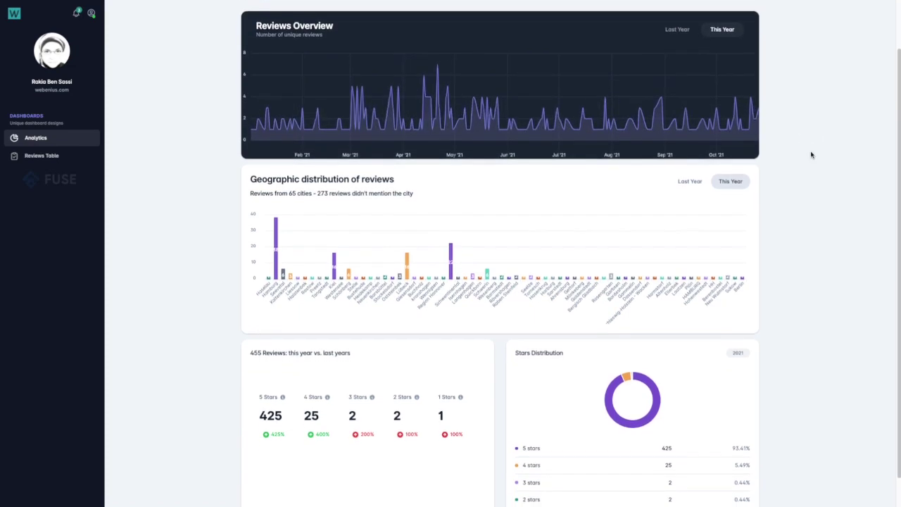